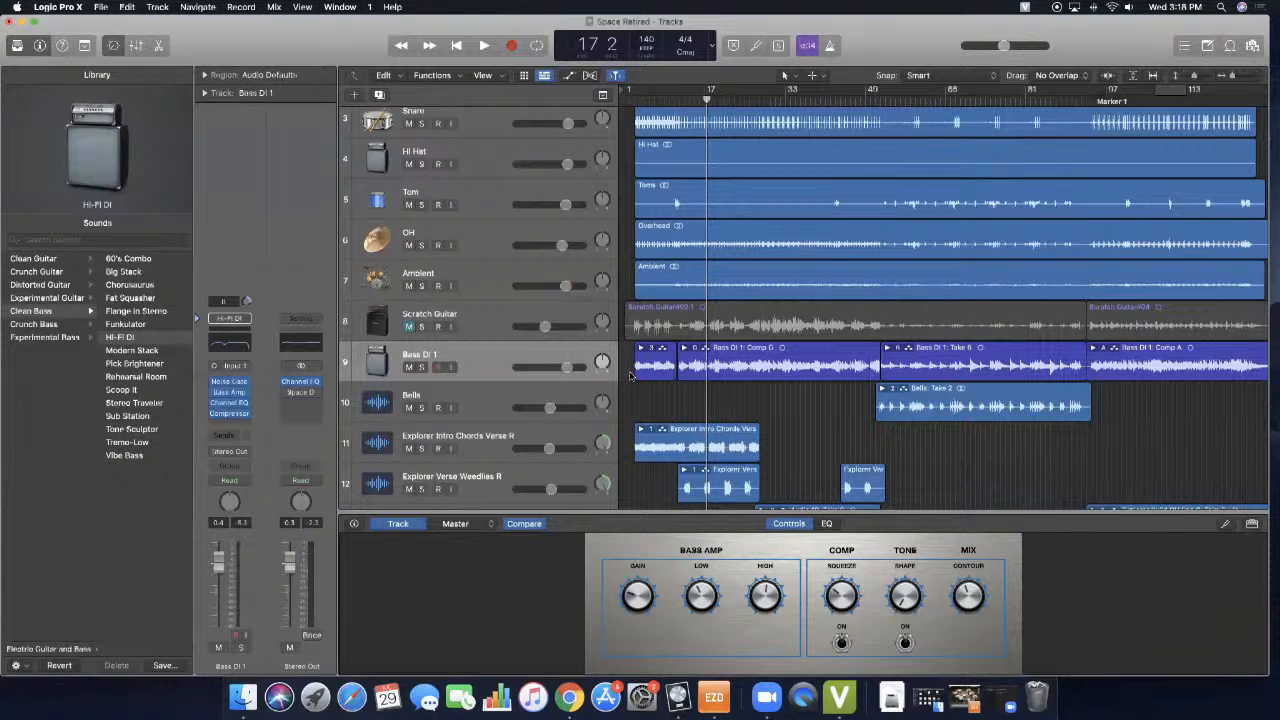
- Look through the project's whole track list, from the scratch and drum tracks down to the outro harmonies
{"action": "scroll", "coordinate": [631, 375], "scroll_direction": "up", "scroll_amount": 2}
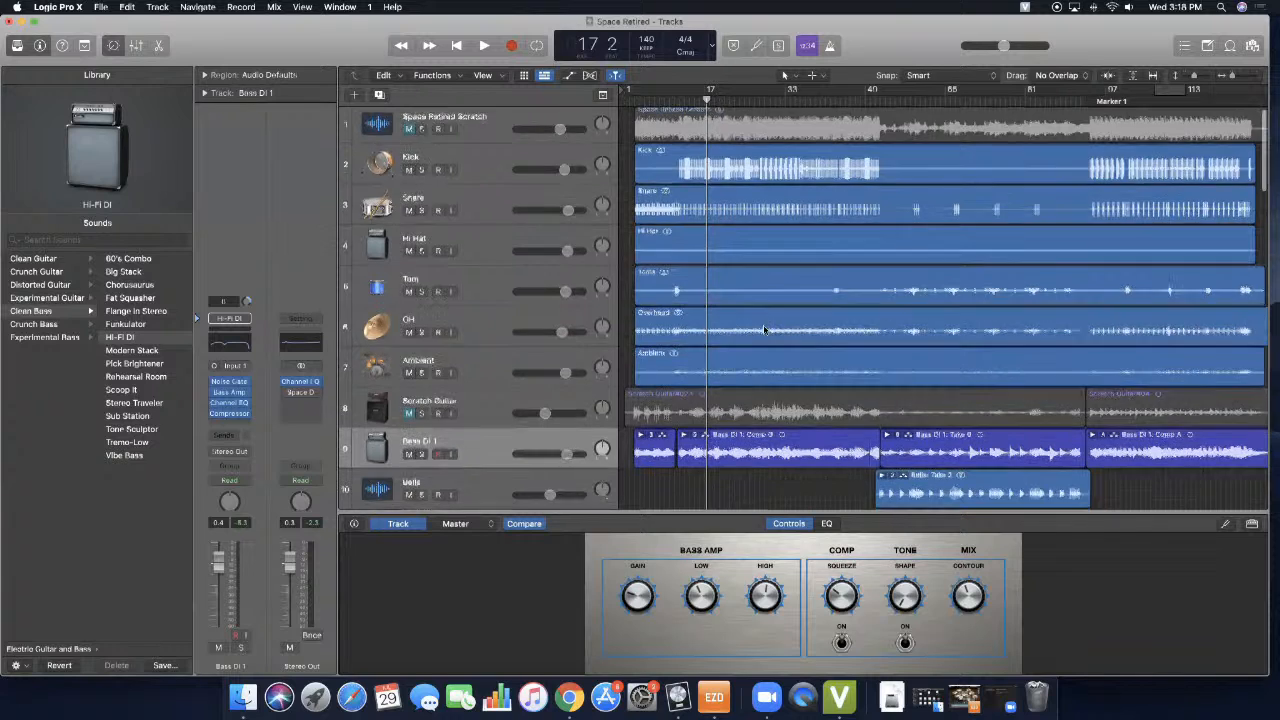
{"action": "scroll", "coordinate": [780, 330], "scroll_direction": "down", "scroll_amount": 10}
{"action": "scroll", "coordinate": [763, 330], "scroll_direction": "down", "scroll_amount": 20}
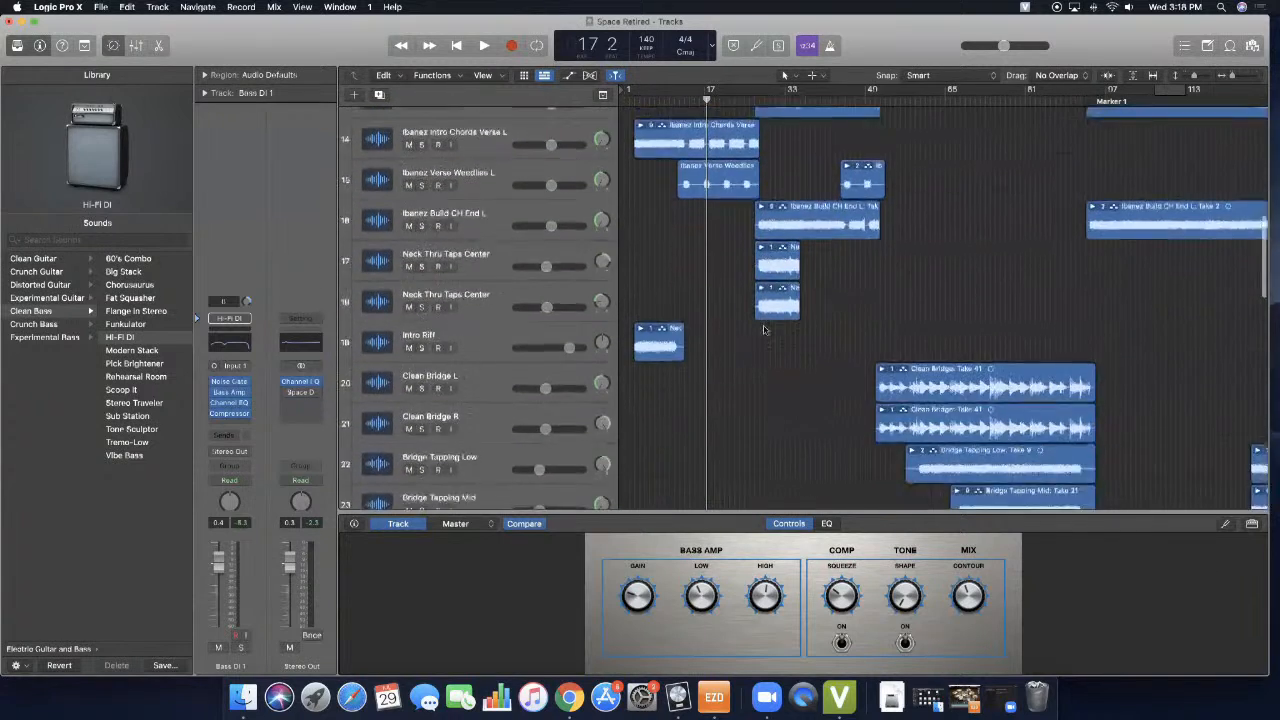
{"action": "scroll", "coordinate": [763, 330], "scroll_direction": "down", "scroll_amount": 10}
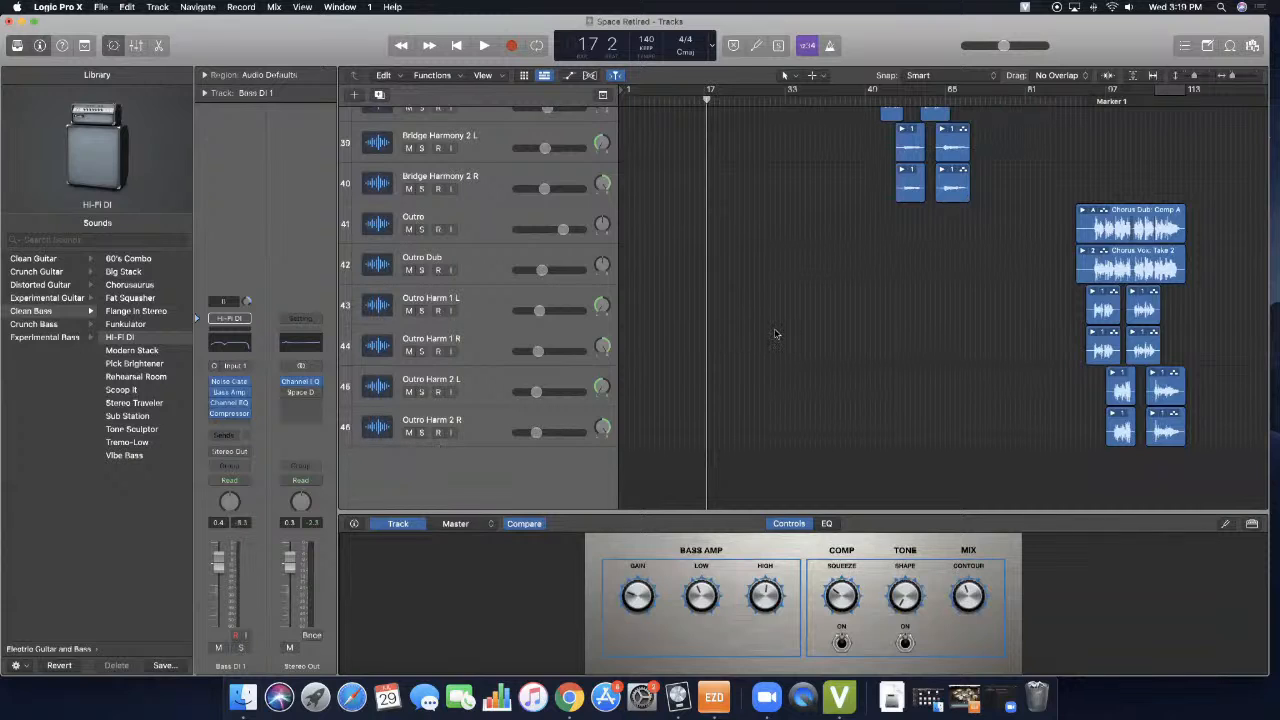
{"action": "scroll", "coordinate": [790, 322], "scroll_direction": "up", "scroll_amount": 15}
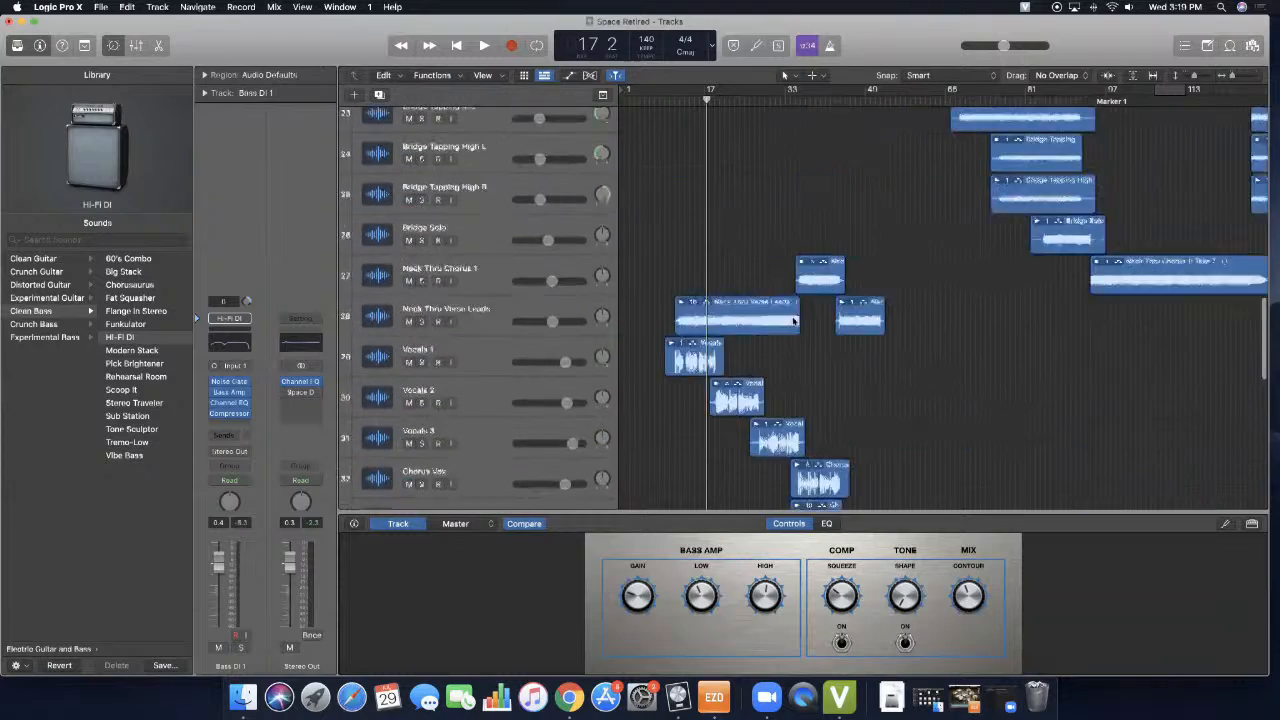
{"action": "scroll", "coordinate": [790, 322], "scroll_direction": "up", "scroll_amount": 7}
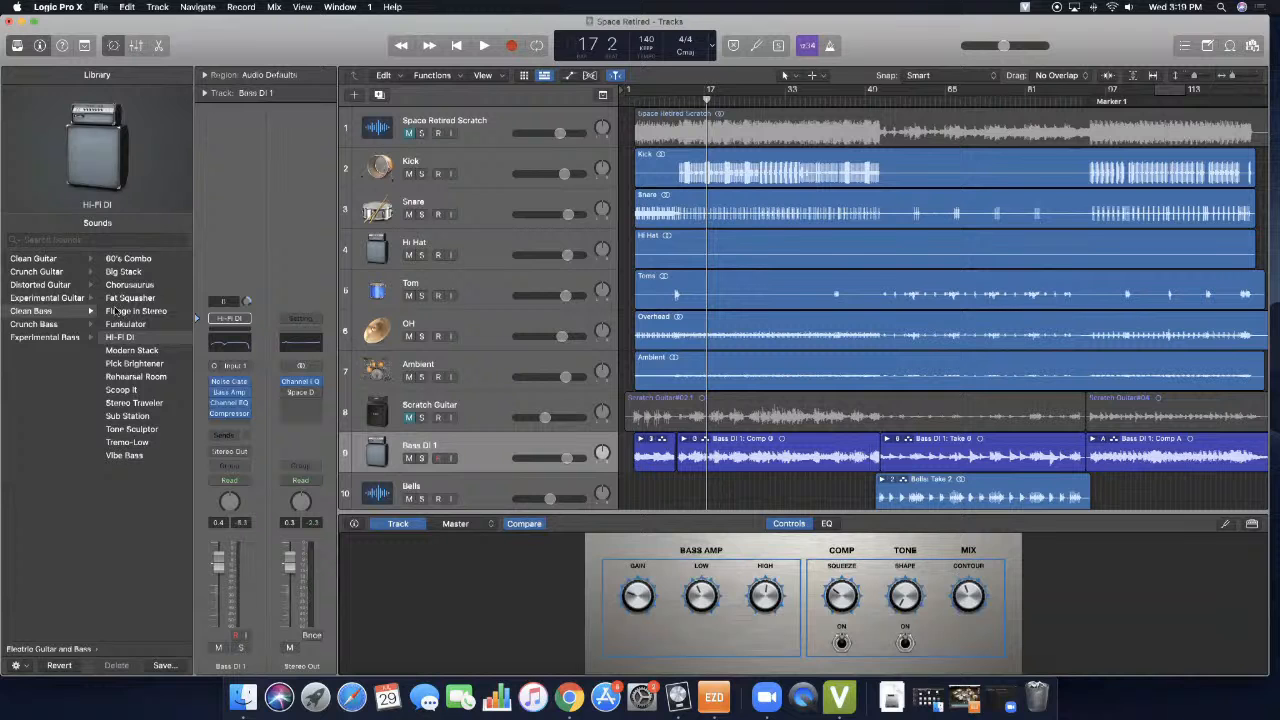
- Hide the Library and the Inspector to widen the arrangement, and look over the instrument tracks
{"action": "left_click", "coordinate": [17, 45]}
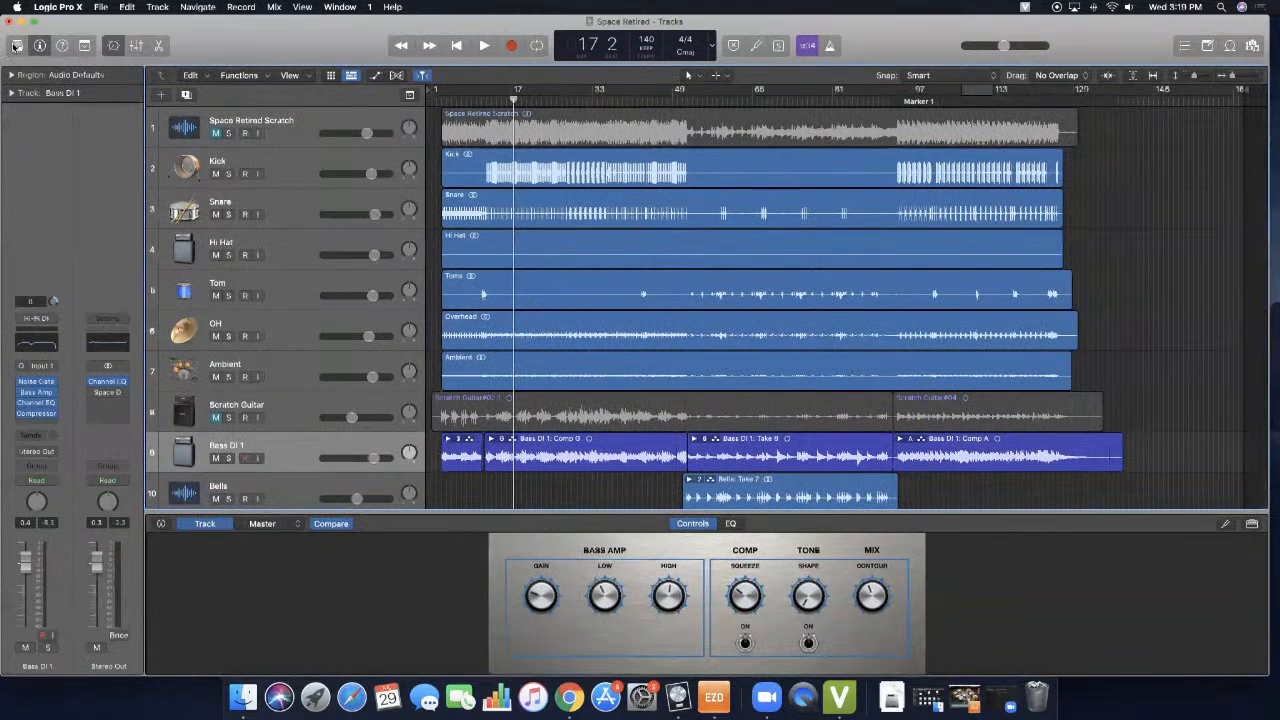
{"action": "left_click", "coordinate": [39, 45]}
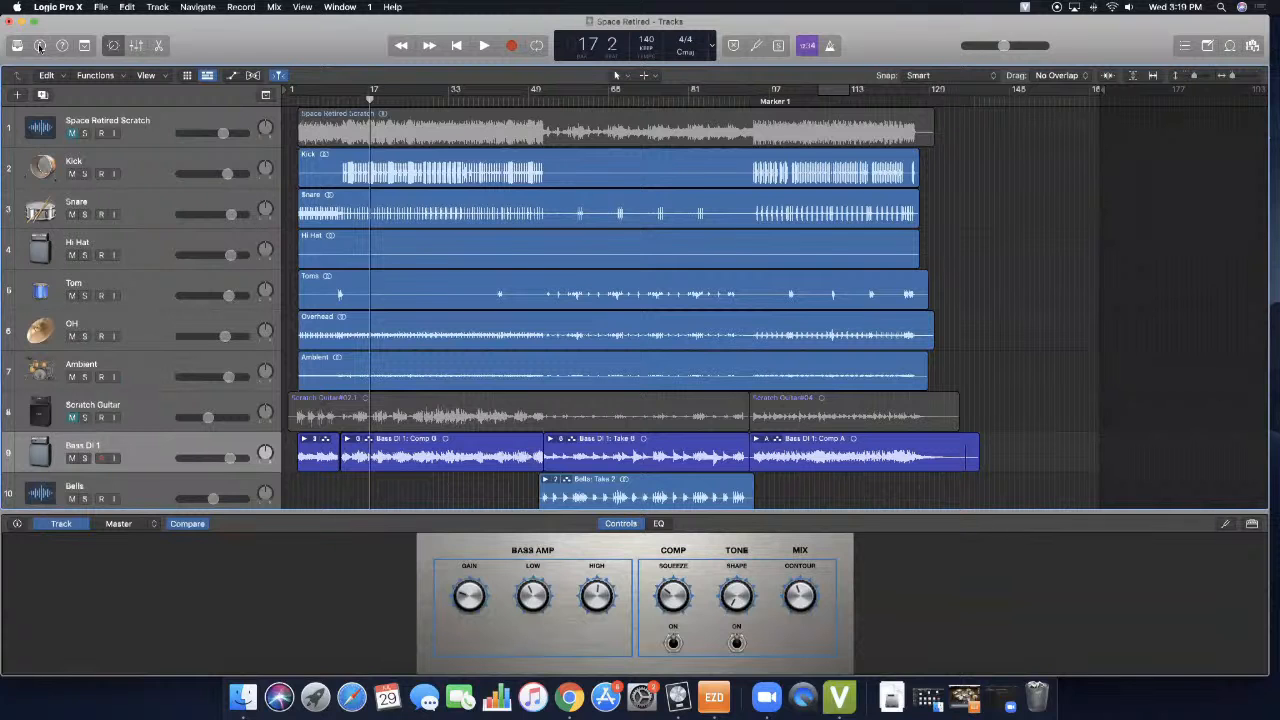
{"action": "scroll", "coordinate": [162, 170], "scroll_direction": "down", "scroll_amount": 6}
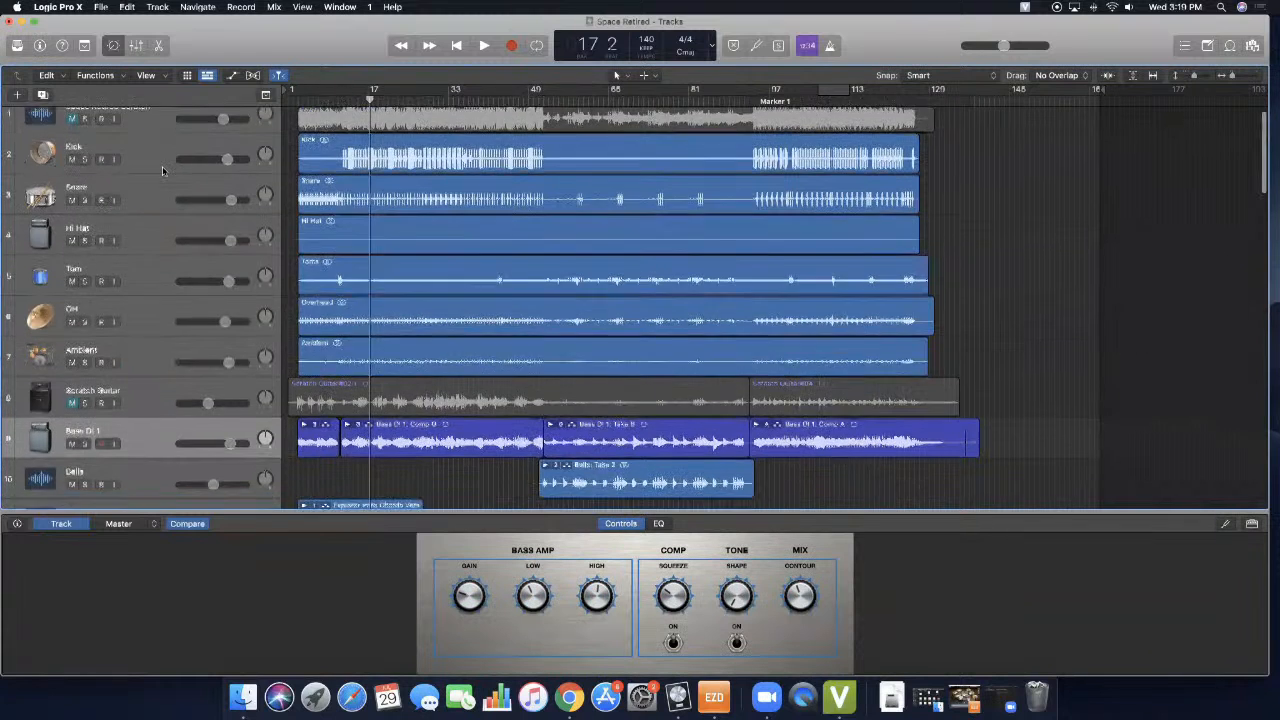
{"action": "scroll", "coordinate": [174, 187], "scroll_direction": "down", "scroll_amount": 3}
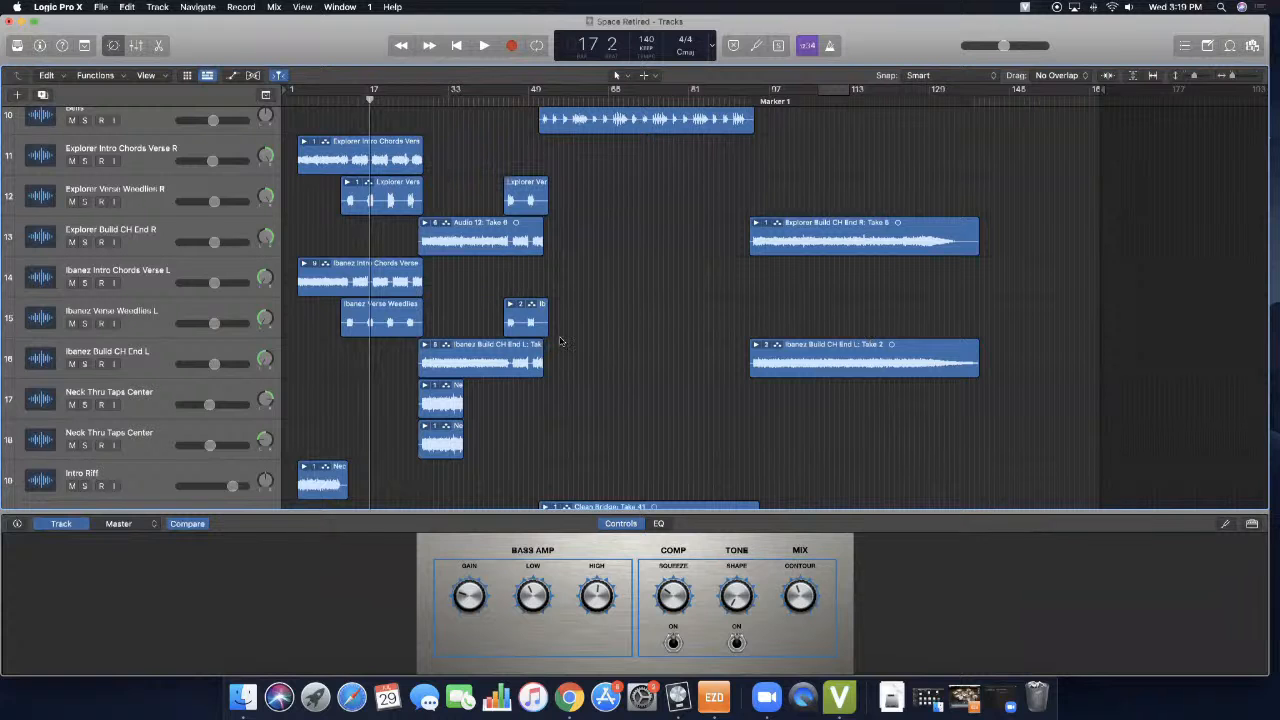
{"action": "scroll", "coordinate": [562, 342], "scroll_direction": "up", "scroll_amount": 10}
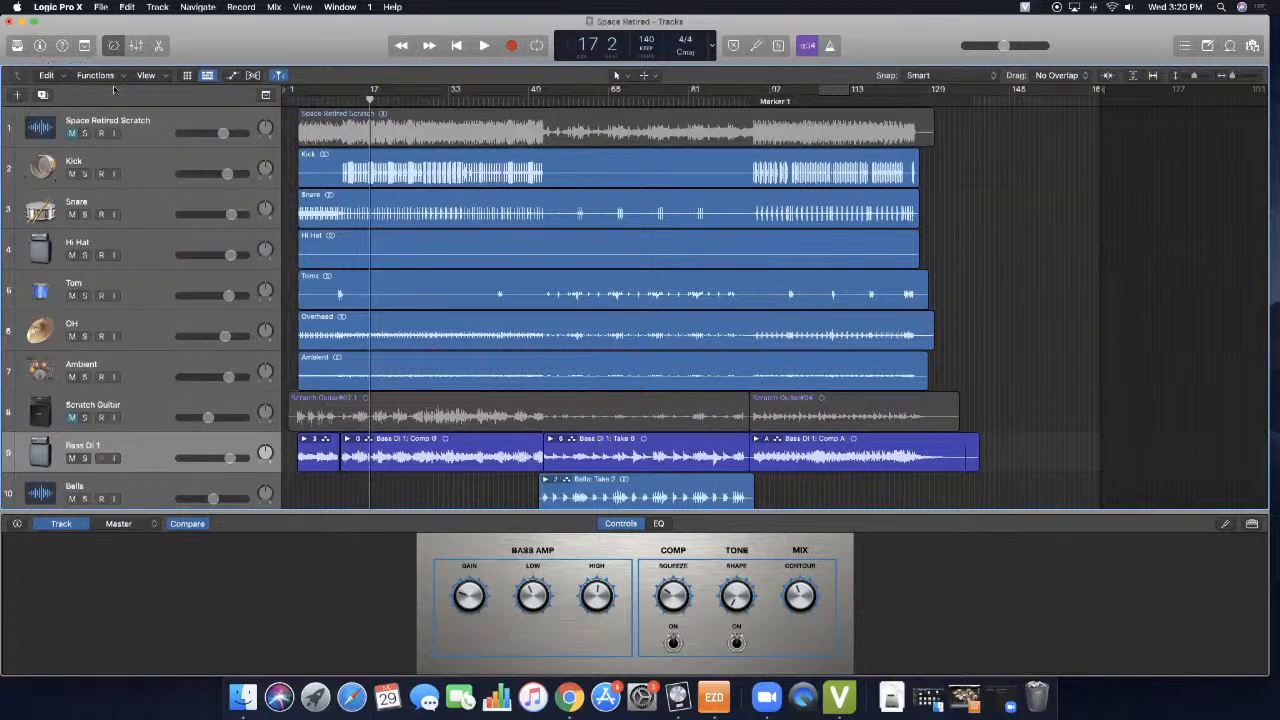
- Bring back the Inspector and view the Channel EQ settings of the Hi Hat track
{"action": "left_click", "coordinate": [40, 45]}
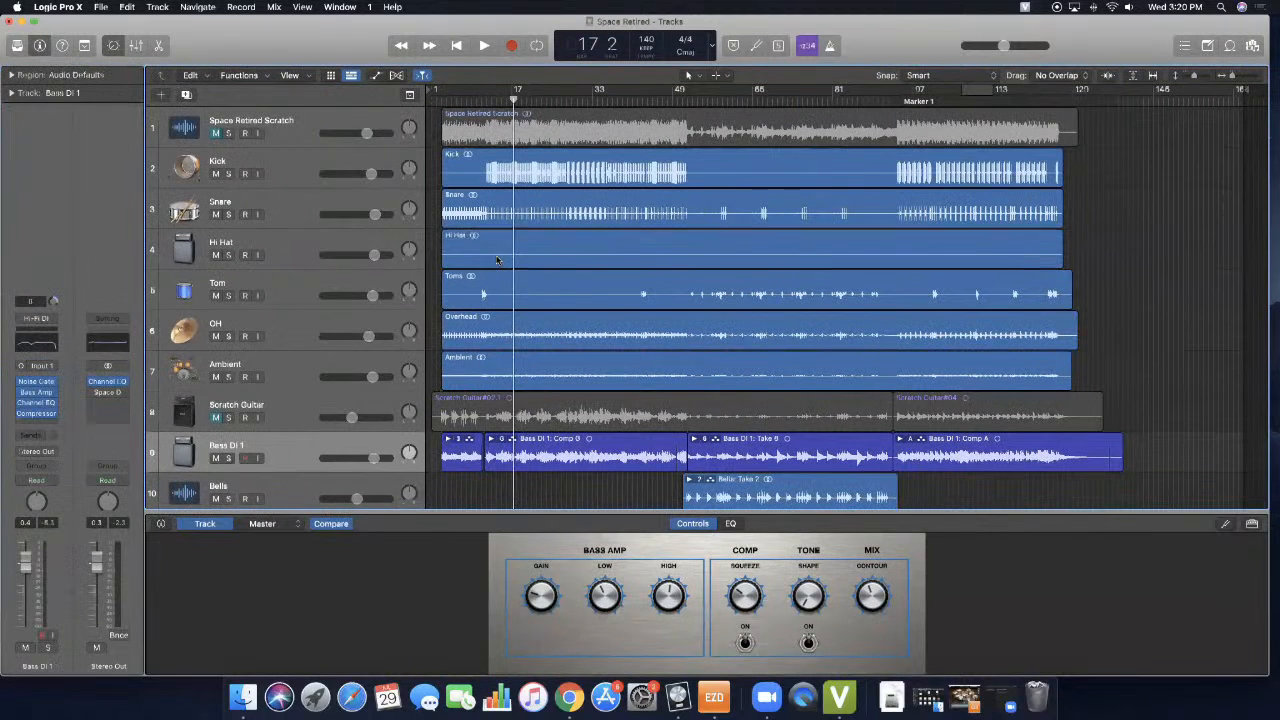
{"action": "left_click", "coordinate": [490, 259]}
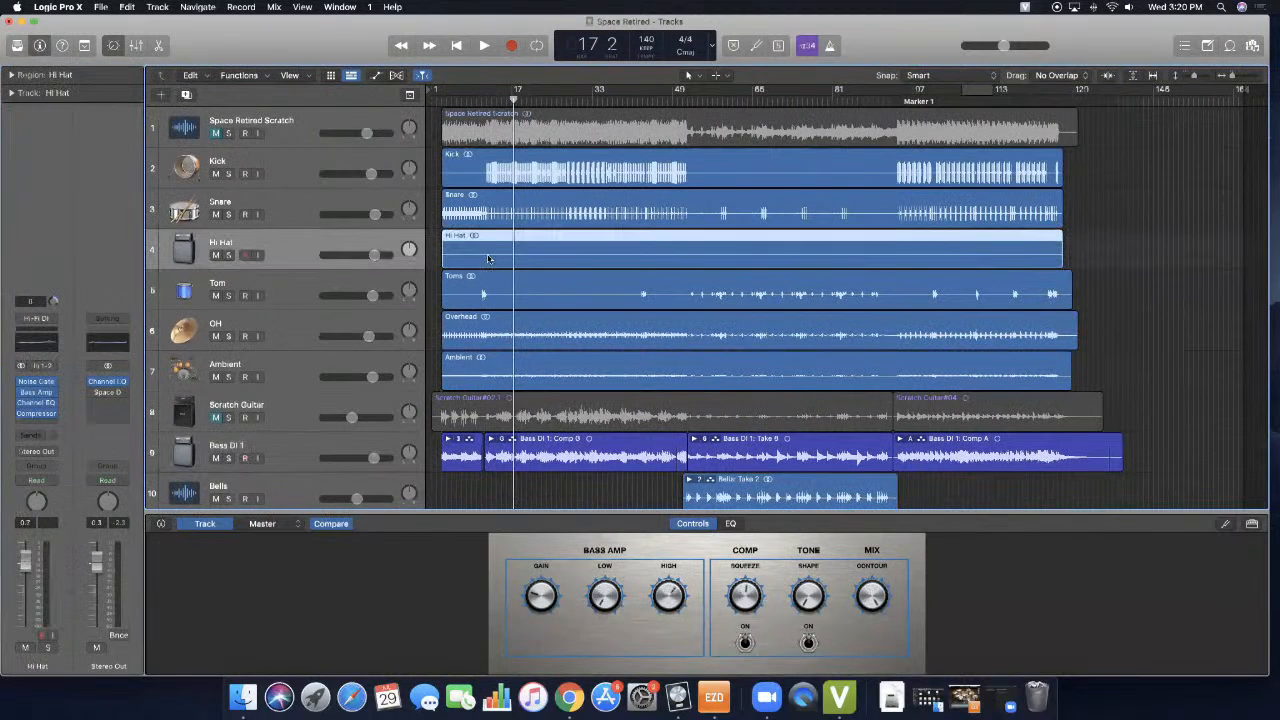
{"action": "left_click", "coordinate": [40, 342]}
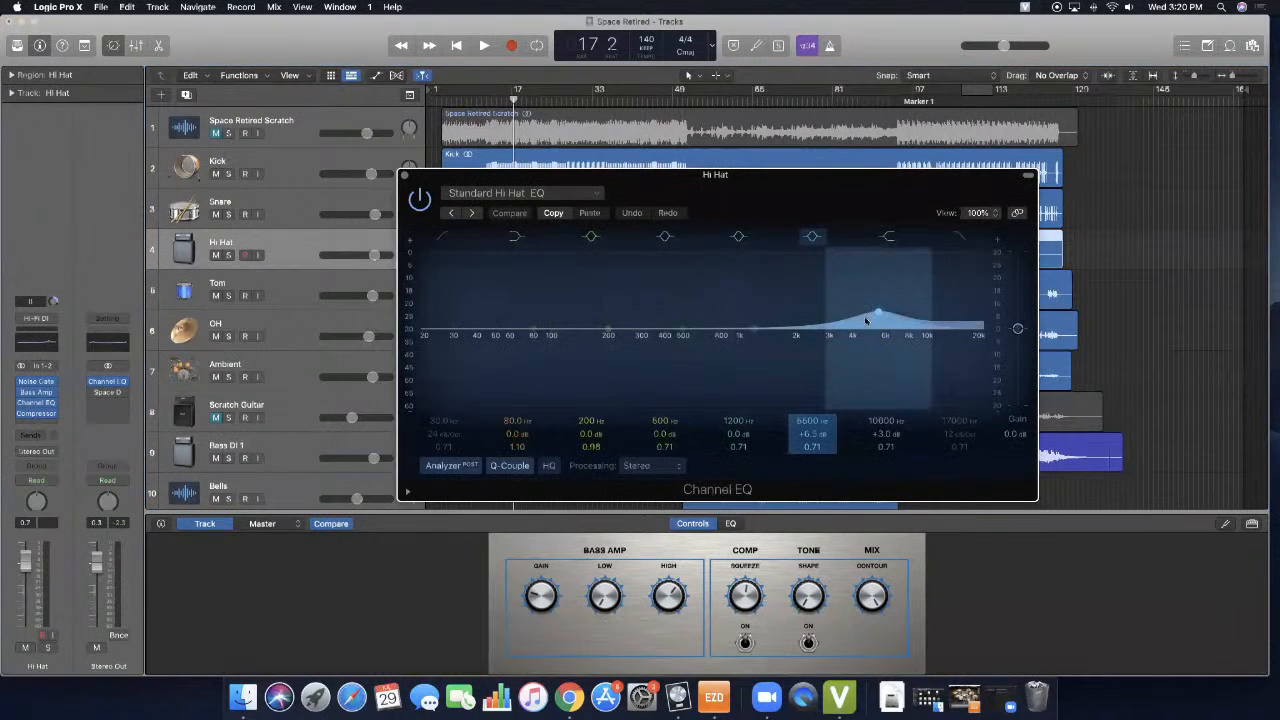
{"action": "left_click", "coordinate": [406, 176]}
- In the Snare track's Channel EQ, set the 180 Hz band's gain to +7.5 dB
{"action": "left_click", "coordinate": [297, 209]}
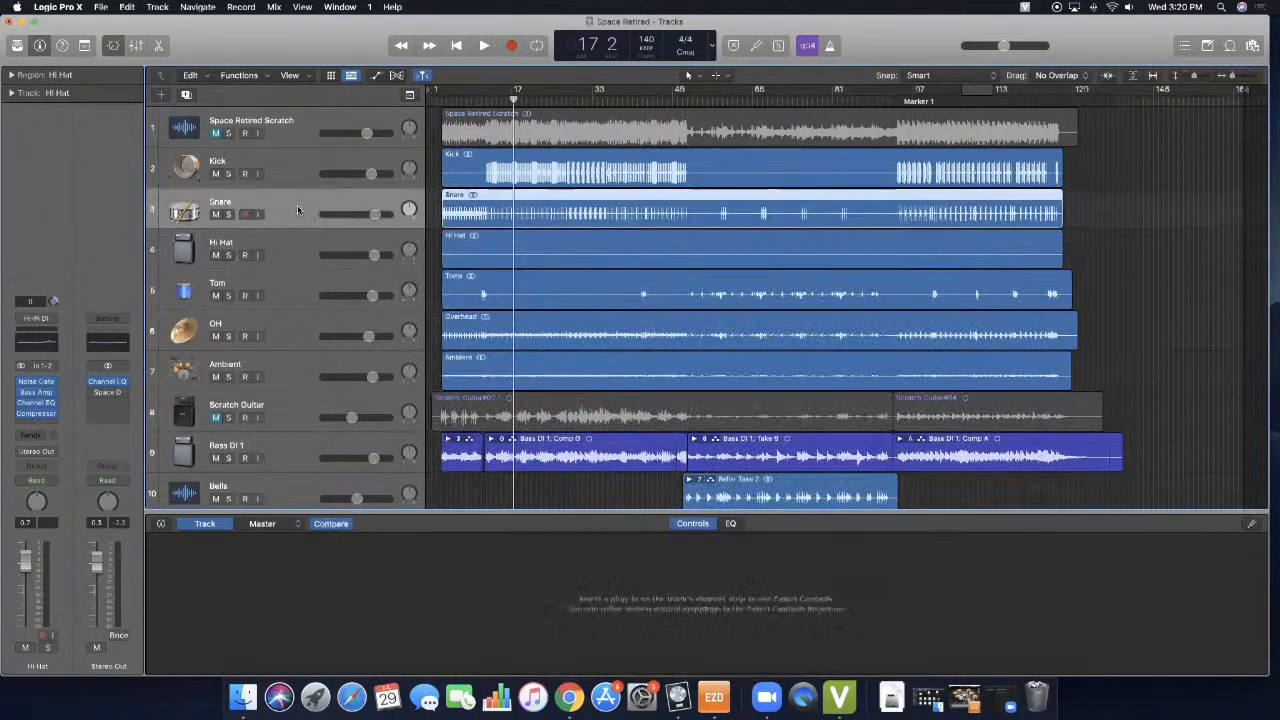
{"action": "left_click", "coordinate": [42, 370]}
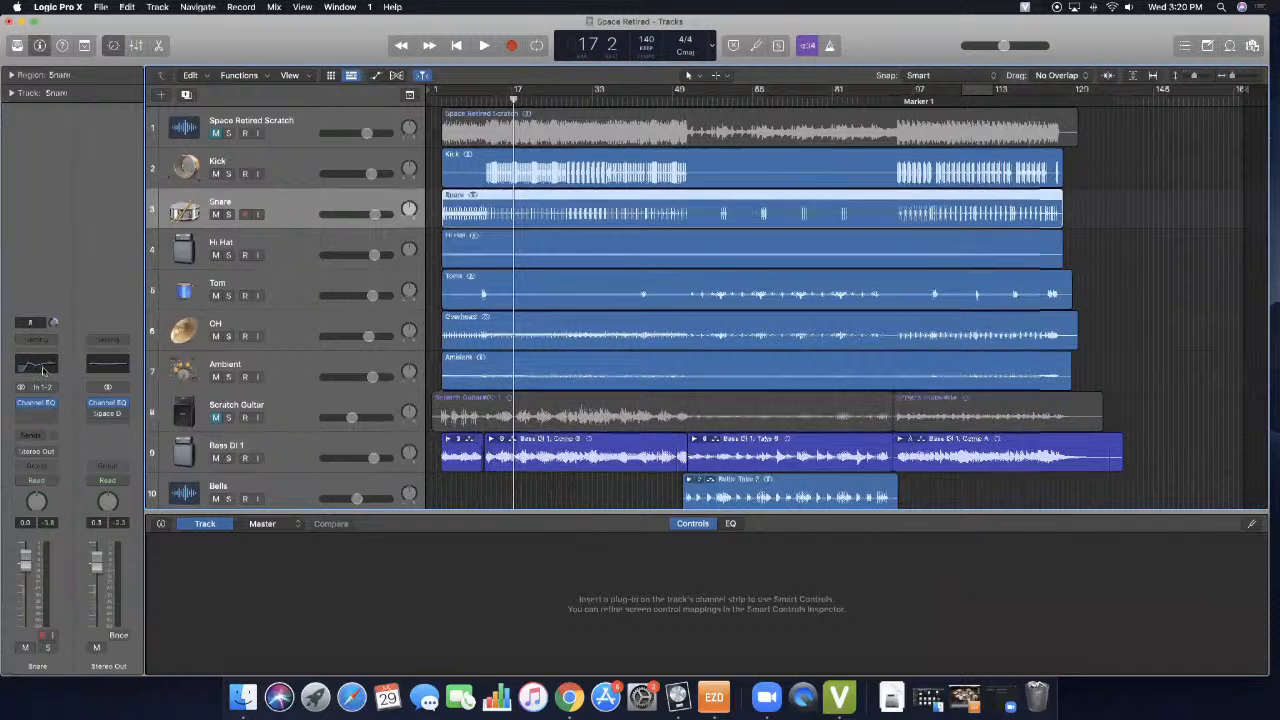
{"action": "left_click_drag", "start_coordinate": [572, 330], "coordinate": [574, 312]}
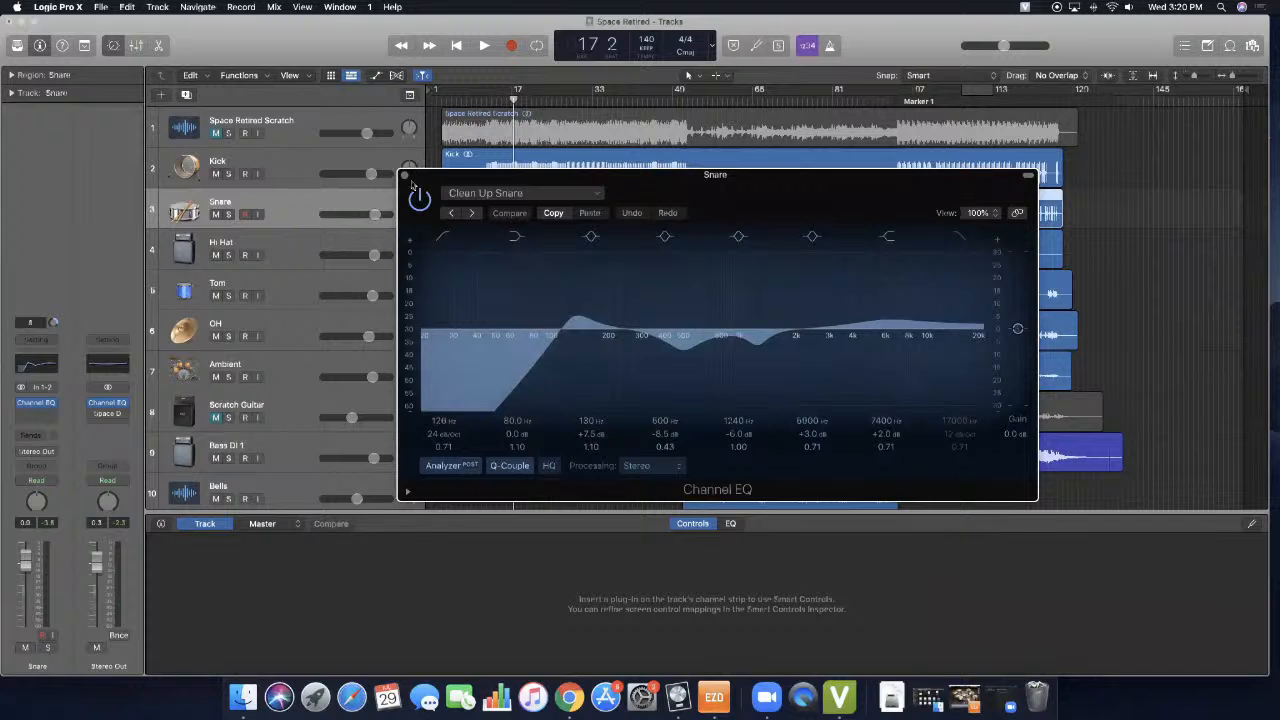
{"action": "left_click", "coordinate": [403, 175]}
- Check the Hi Hat track's Channel EQ once more for comparison with the Snare, and close it
{"action": "left_click", "coordinate": [300, 258]}
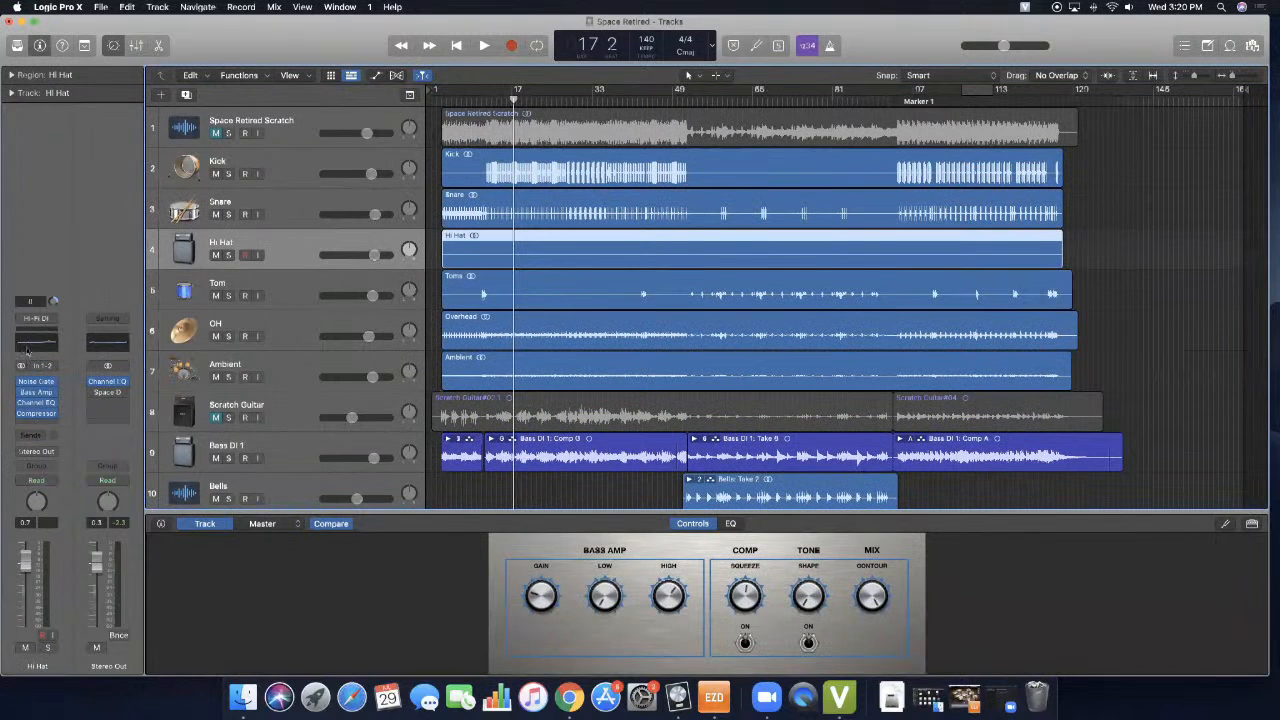
{"action": "left_click", "coordinate": [28, 346]}
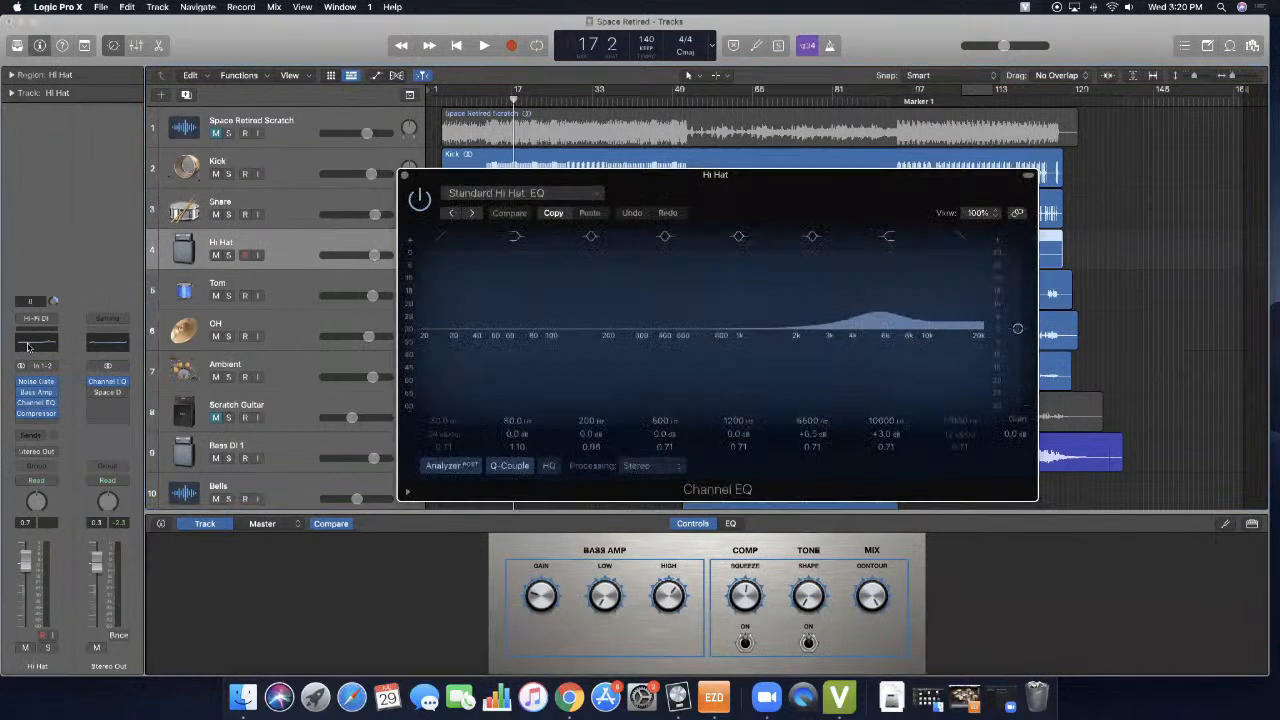
{"action": "left_click", "coordinate": [404, 177]}
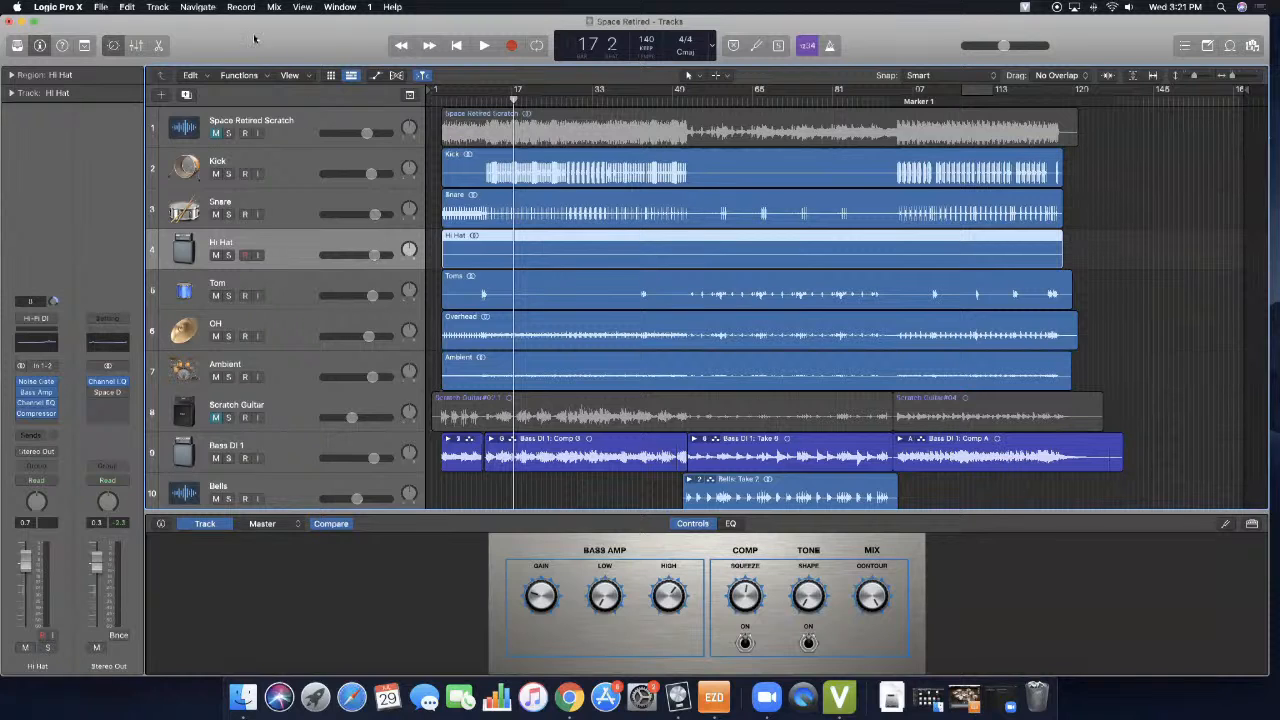
- Add an output track to the project's track list and hide the Inspector
{"action": "left_click", "coordinate": [158, 8]}
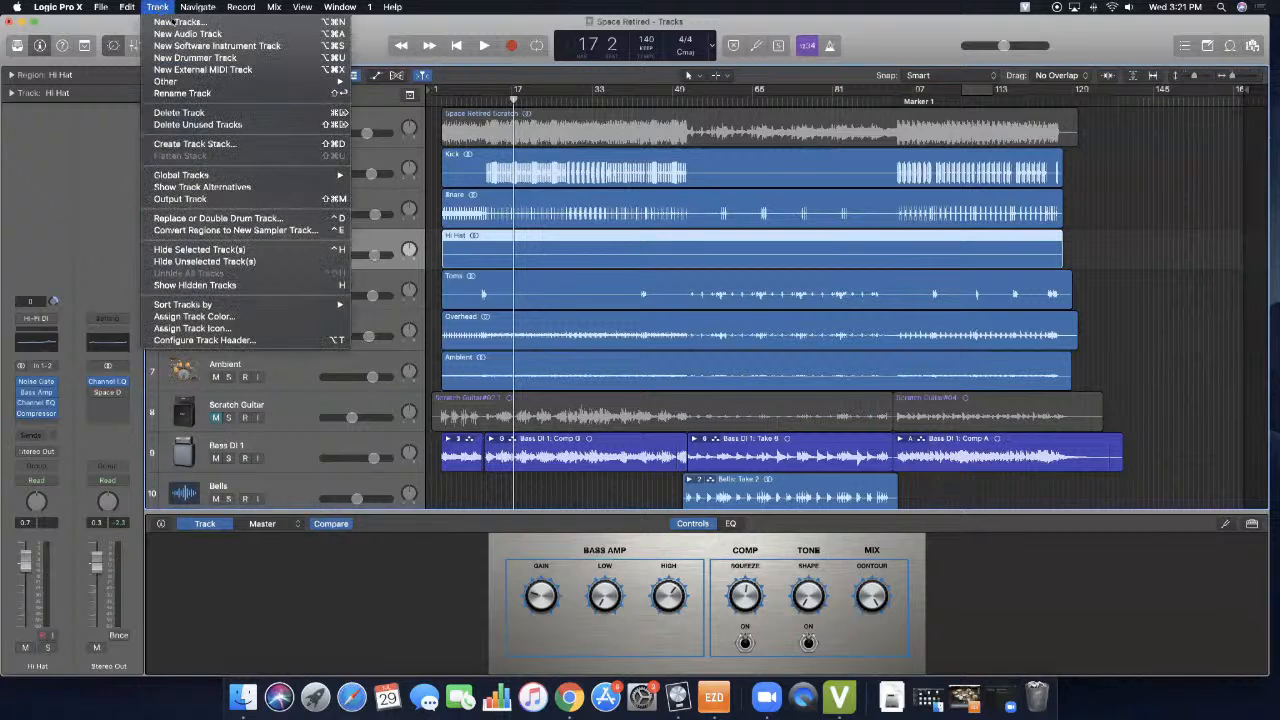
{"action": "left_click", "coordinate": [190, 203]}
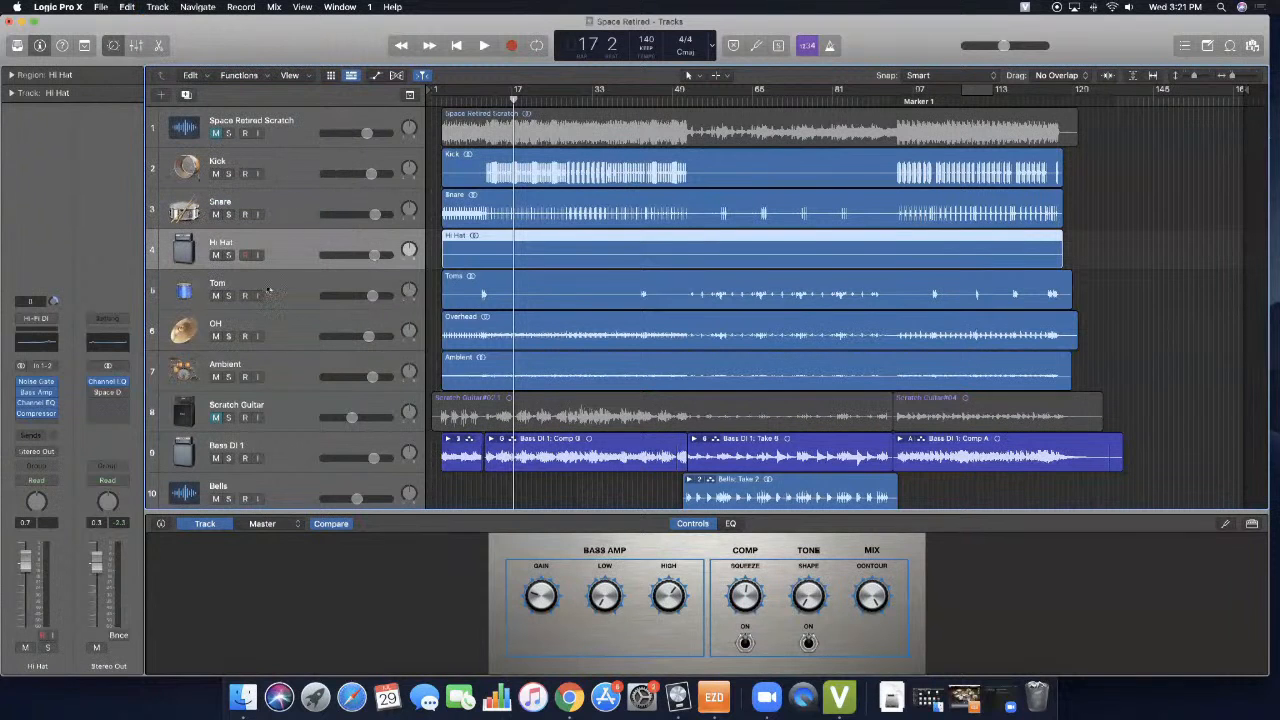
{"action": "left_click", "coordinate": [41, 46]}
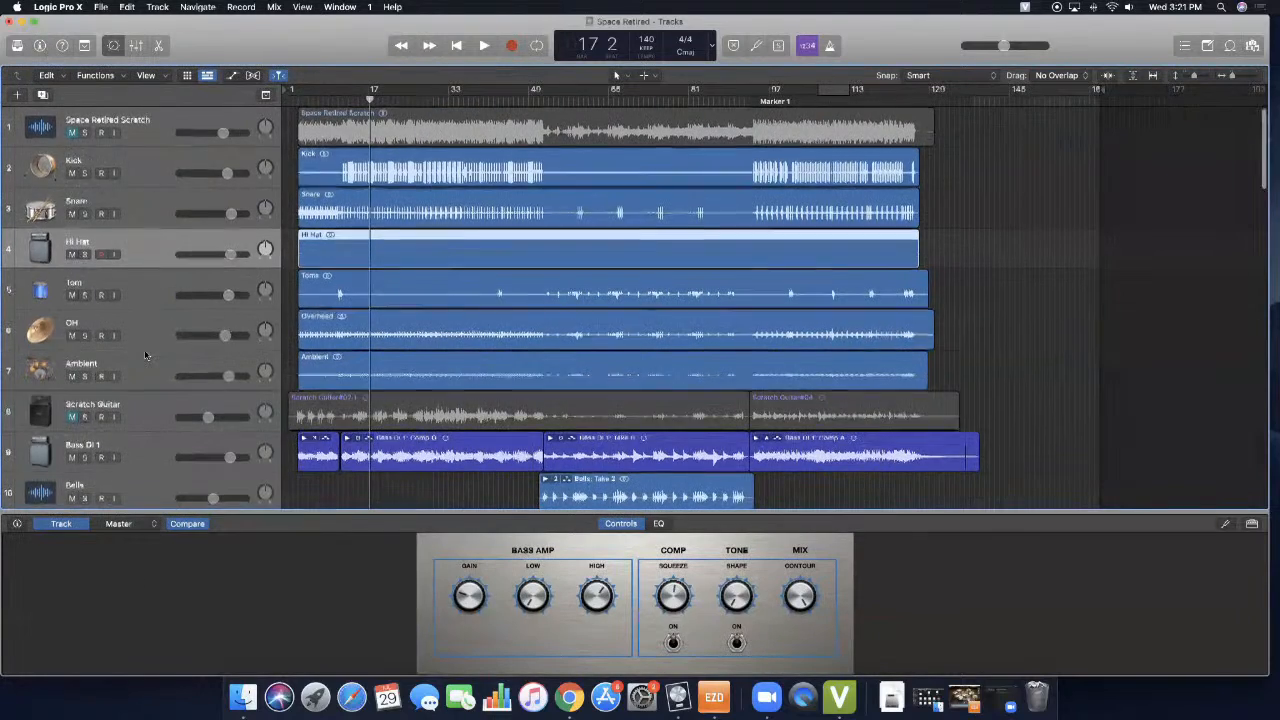
- Select the Stereo Out track at the end of the track list, leaving its name as it is
{"action": "scroll", "coordinate": [145, 355], "scroll_direction": "down", "scroll_amount": 15}
{"action": "scroll", "coordinate": [145, 355], "scroll_direction": "down", "scroll_amount": 18}
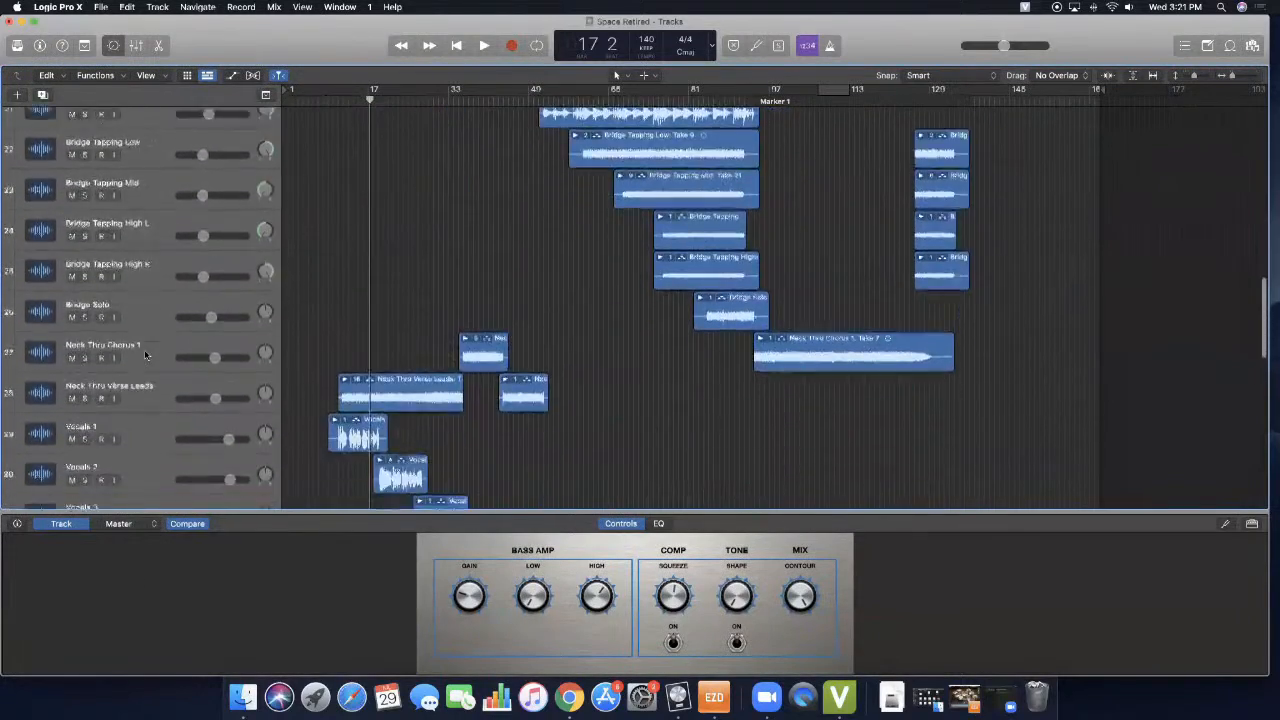
{"action": "scroll", "coordinate": [145, 355], "scroll_direction": "down", "scroll_amount": 3}
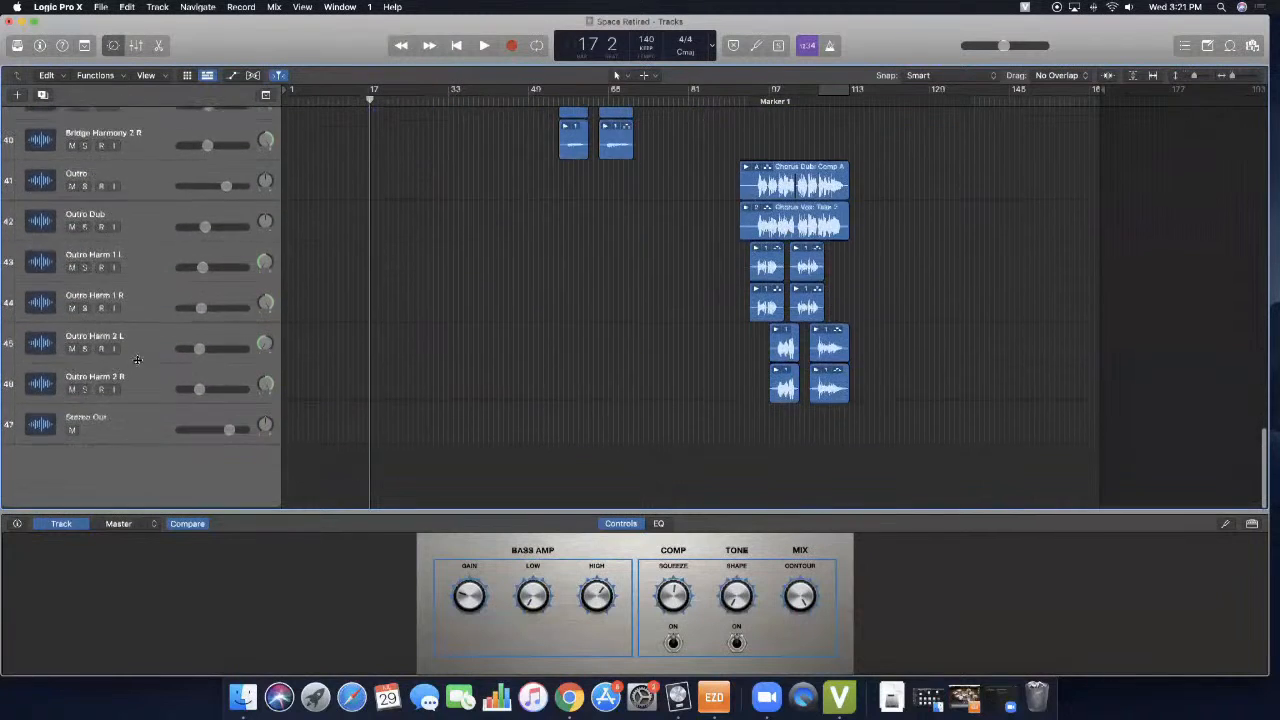
{"action": "left_click", "coordinate": [87, 424]}
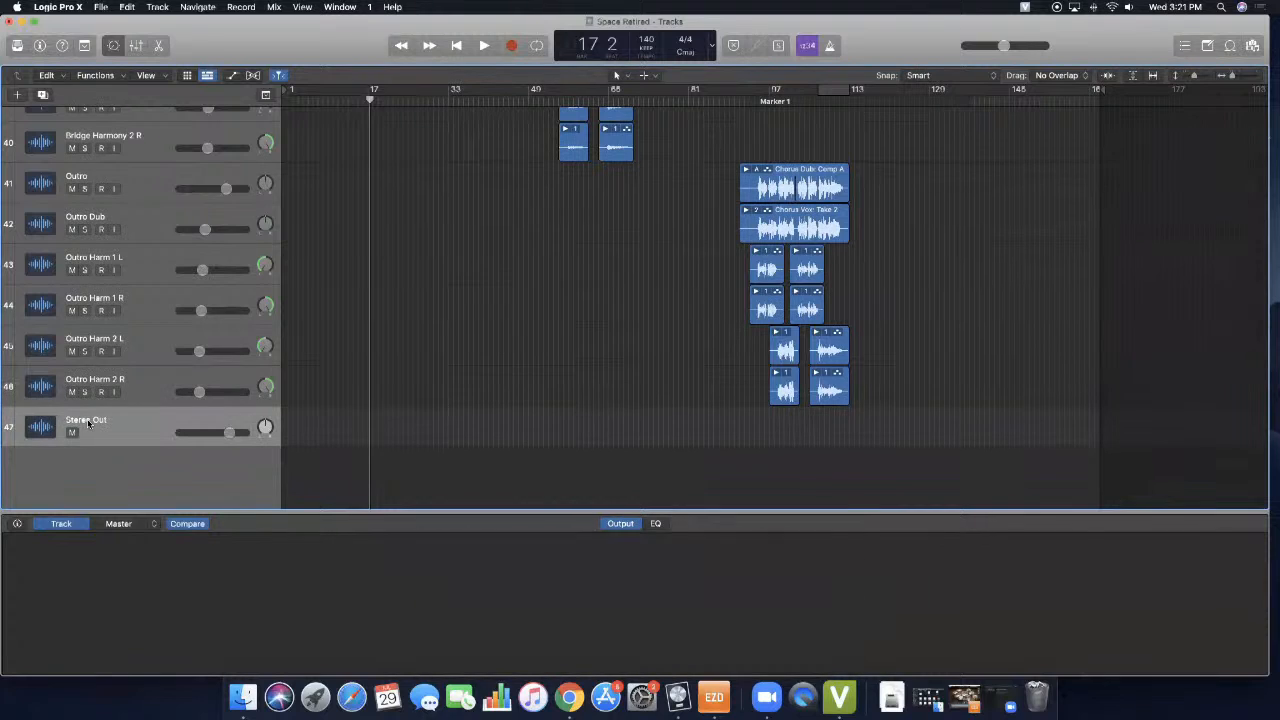
{"action": "double_click", "coordinate": [88, 423]}
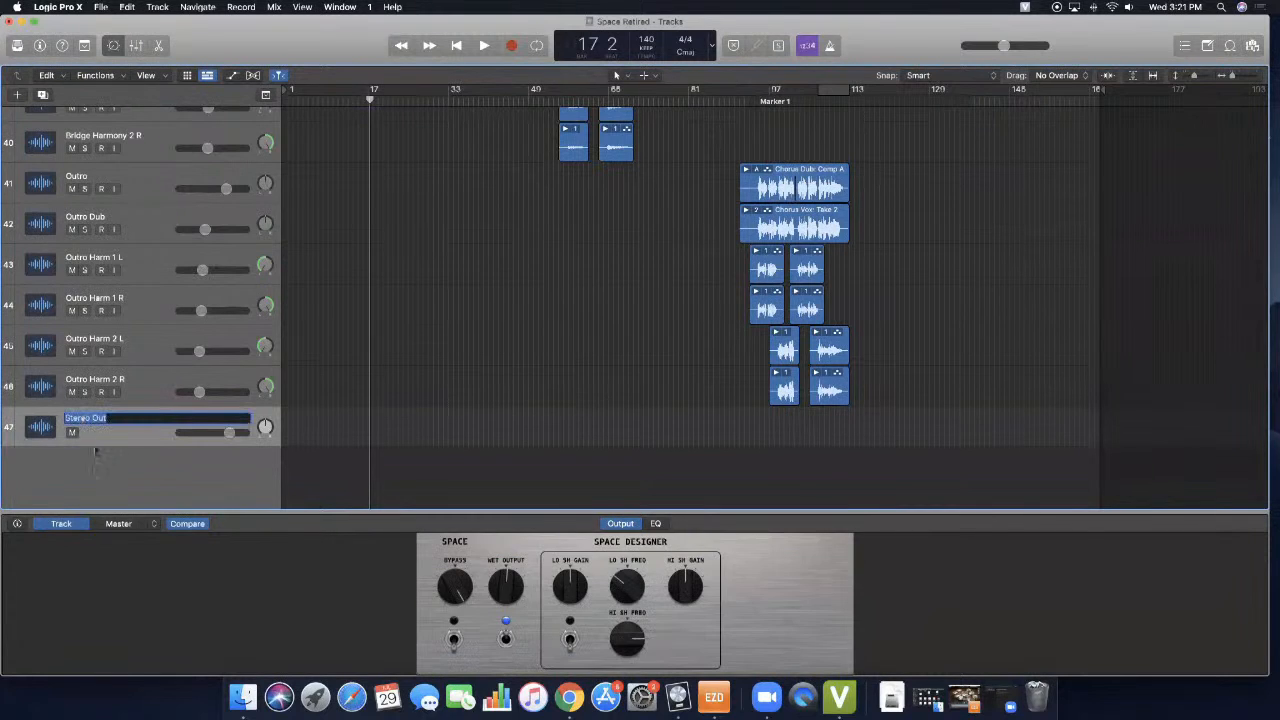
{"action": "key", "text": "Return"}
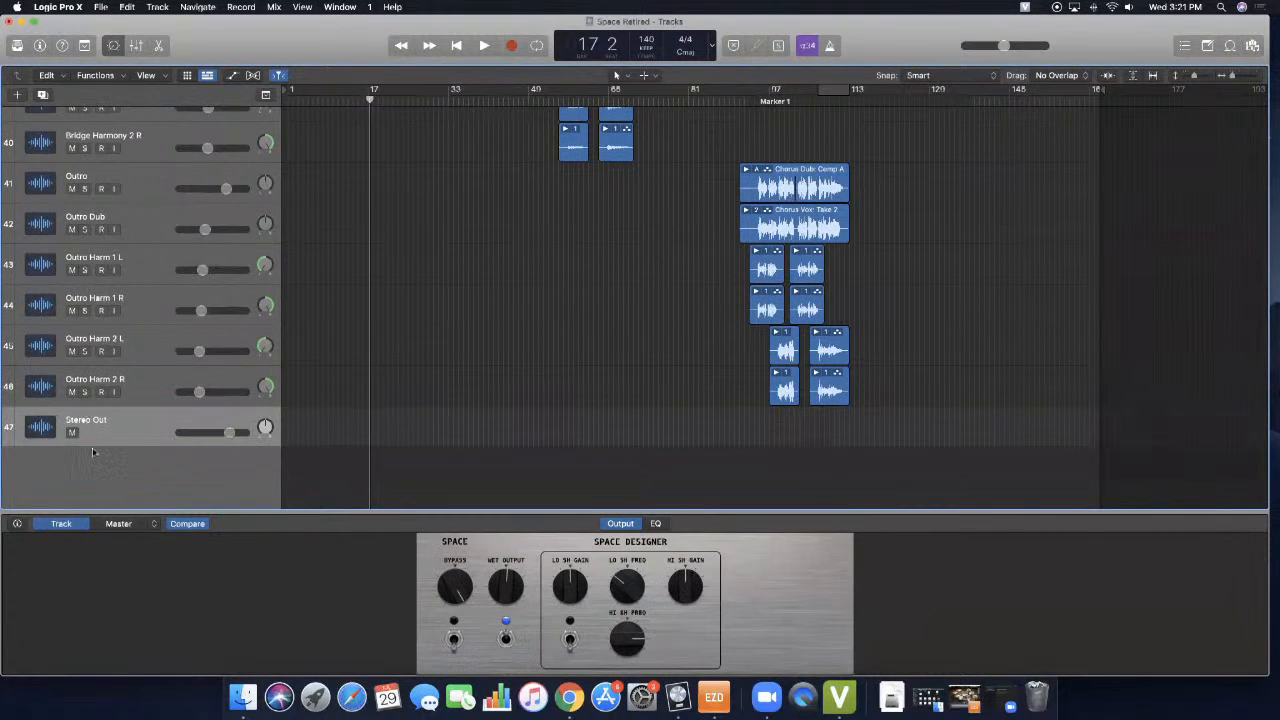
- Show the Mixer beneath the arrangement and look across the channel strips' faders from the drums to Stereo Out
{"action": "scroll", "coordinate": [148, 391], "scroll_direction": "up", "scroll_amount": 20}
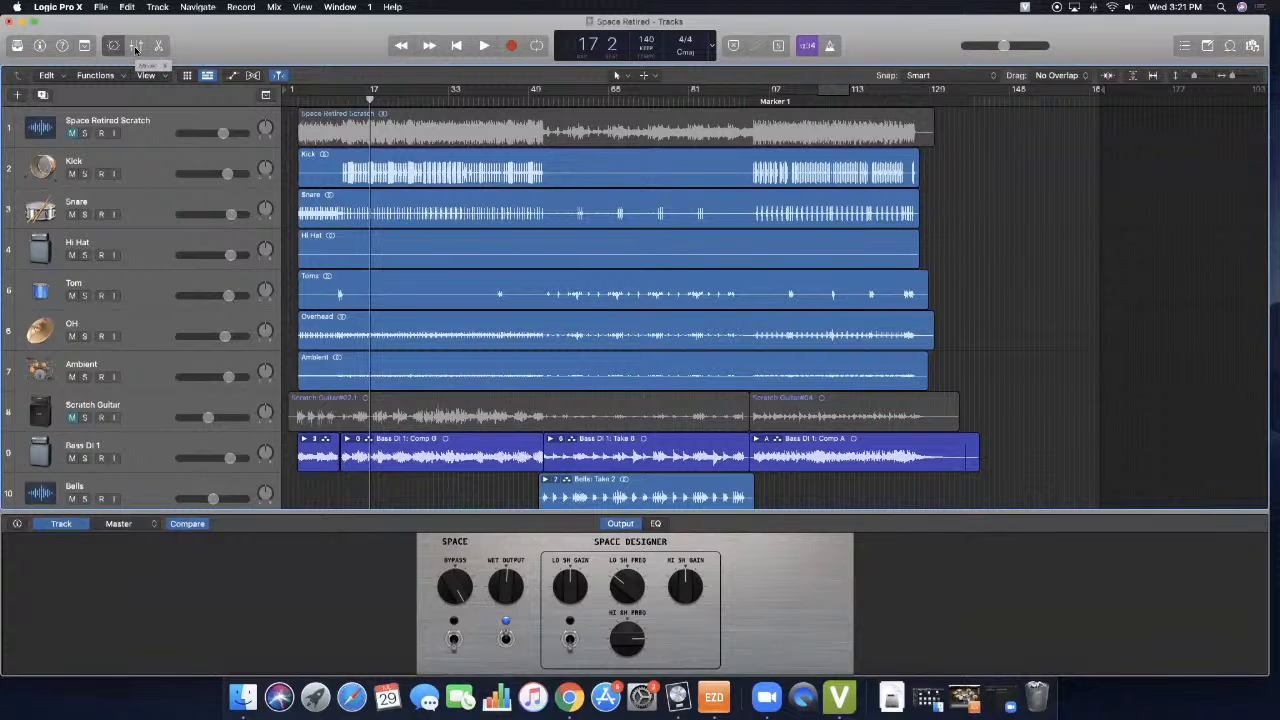
{"action": "left_click", "coordinate": [137, 46]}
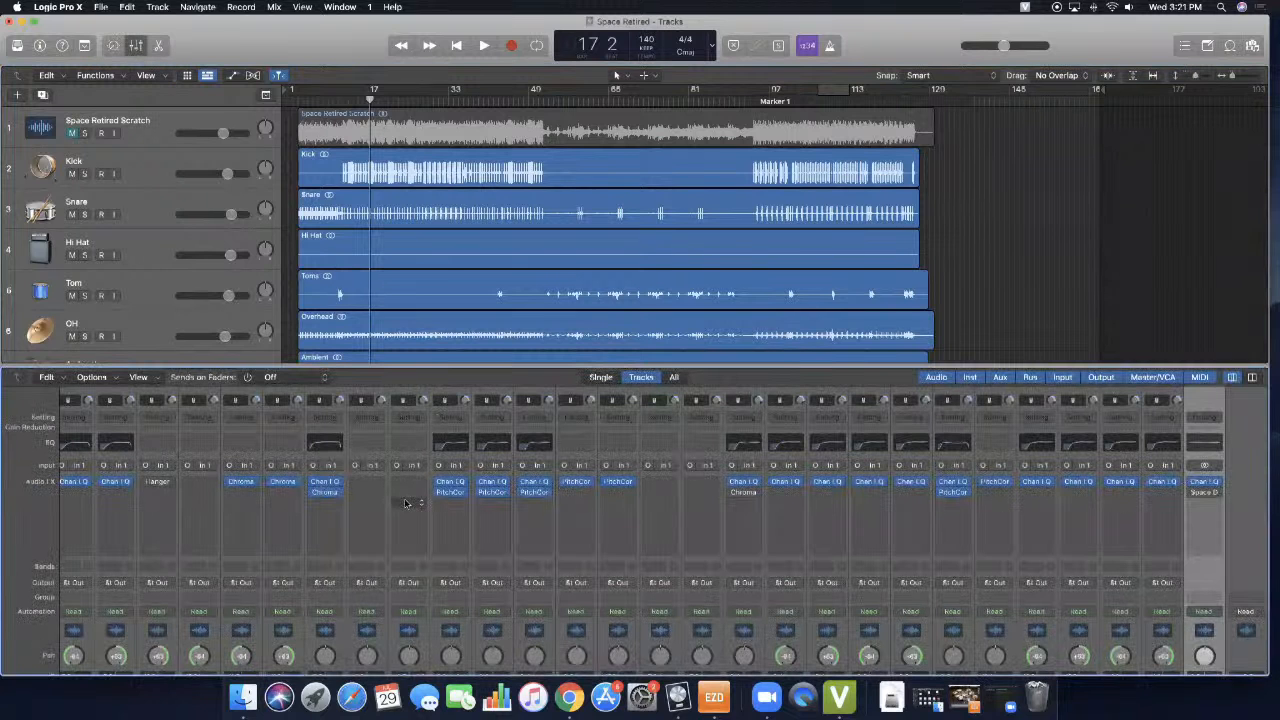
{"action": "scroll", "coordinate": [405, 480], "scroll_direction": "down", "scroll_amount": 5}
{"action": "scroll", "coordinate": [397, 510], "scroll_direction": "down", "scroll_amount": 3}
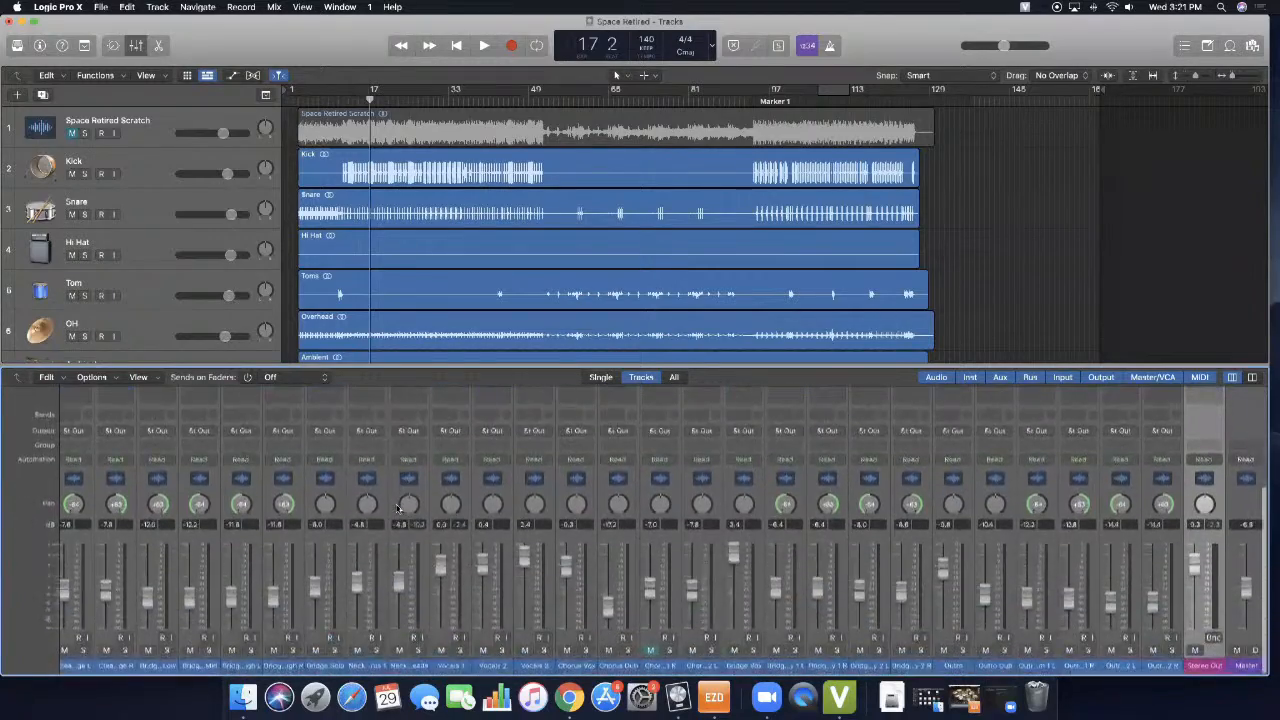
{"action": "scroll", "coordinate": [303, 484], "scroll_direction": "left", "scroll_amount": 10}
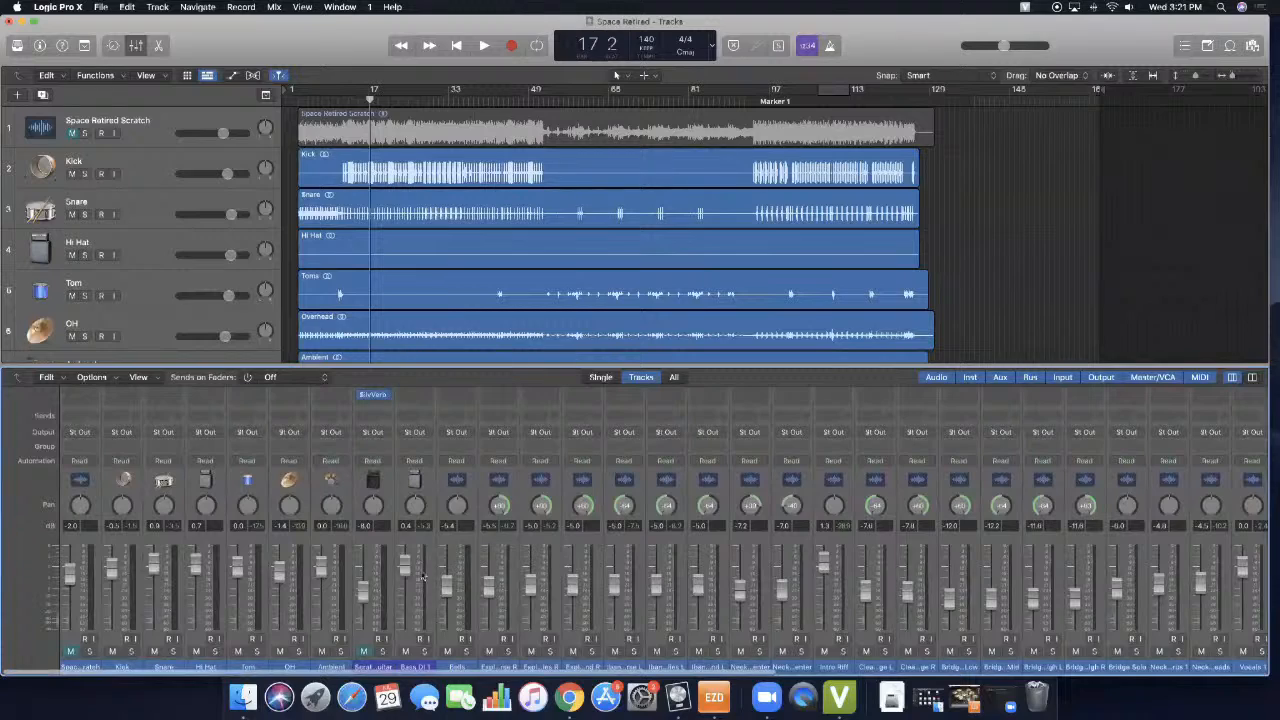
{"action": "scroll", "coordinate": [524, 568], "scroll_direction": "right", "scroll_amount": 15}
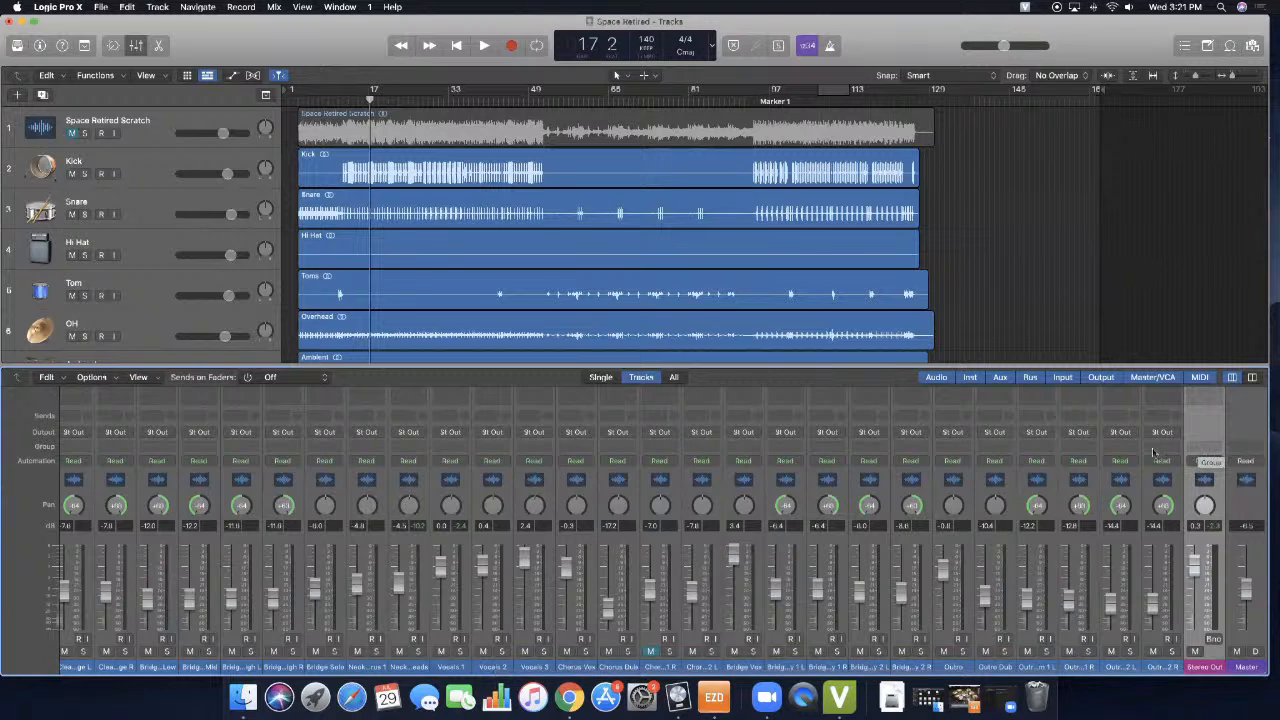
- Play the song from the beginning with the computer's sound volume turned all the way down
{"action": "key", "text": "Return"}
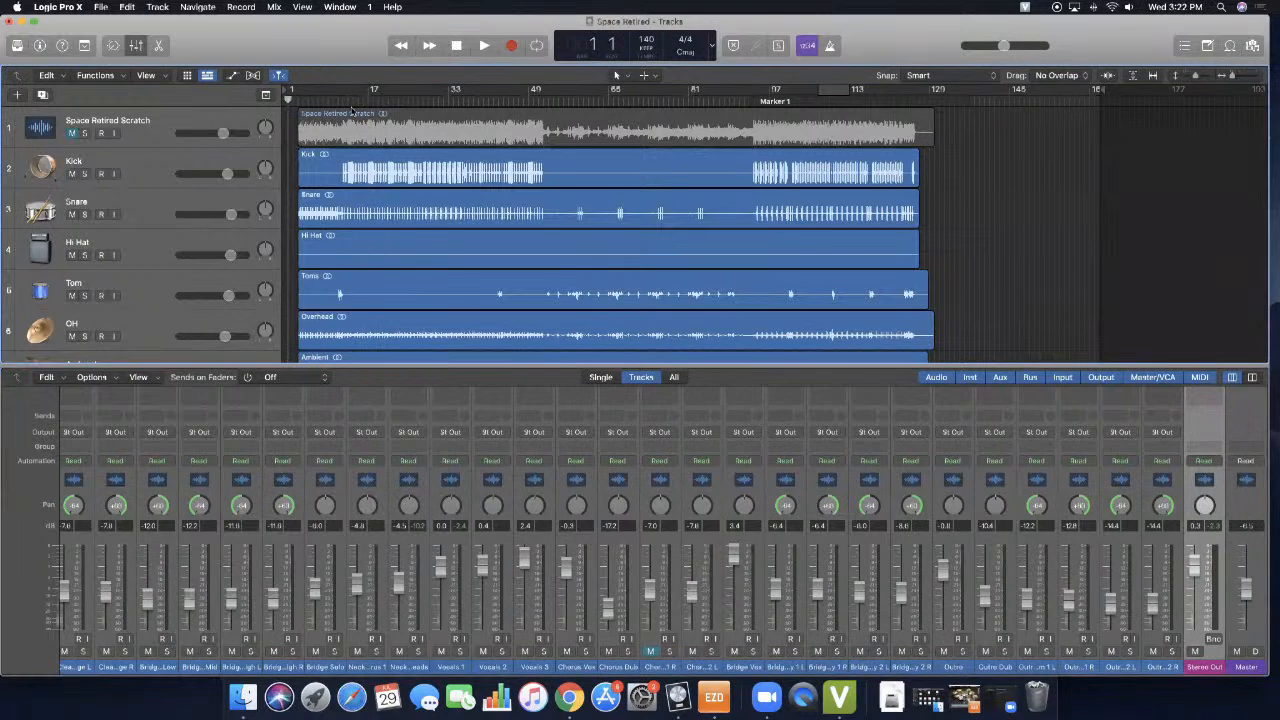
{"action": "key", "text": "XF86AudioLowerVolume"}
{"action": "key", "text": "XF86AudioLowerVolume"}
{"action": "key", "text": "XF86AudioLowerVolume"}
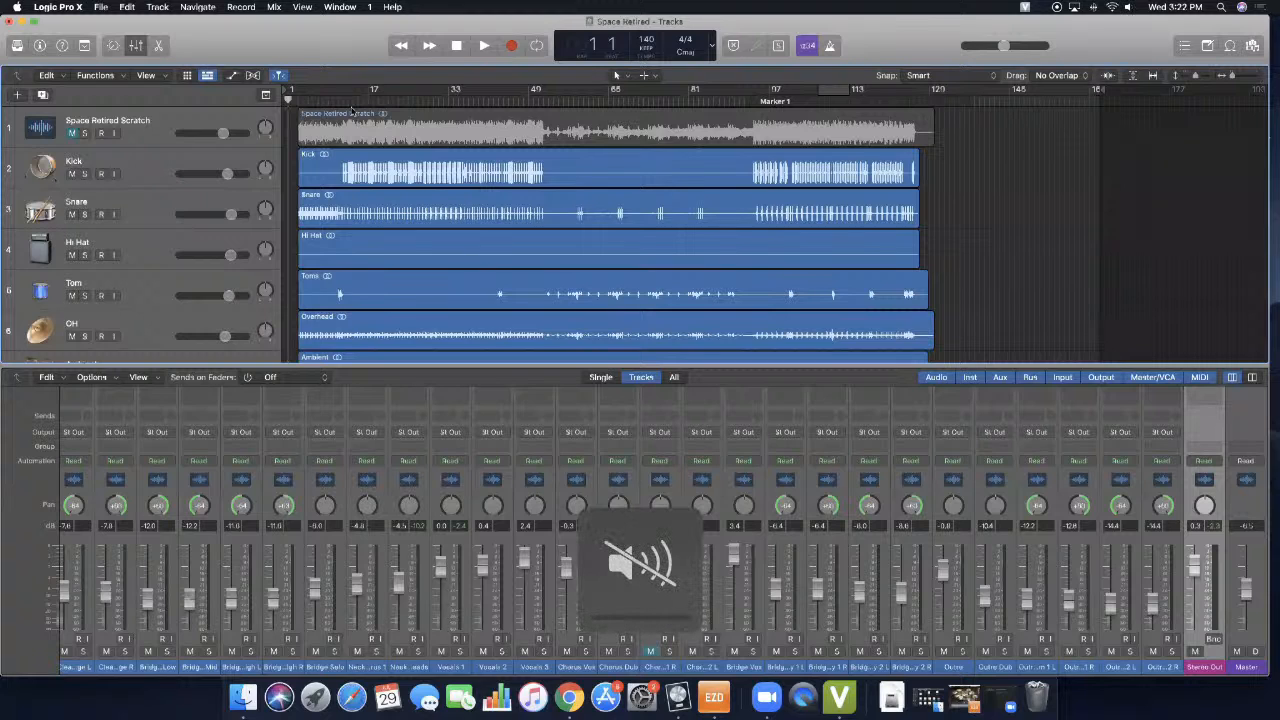
{"action": "key", "text": "space"}
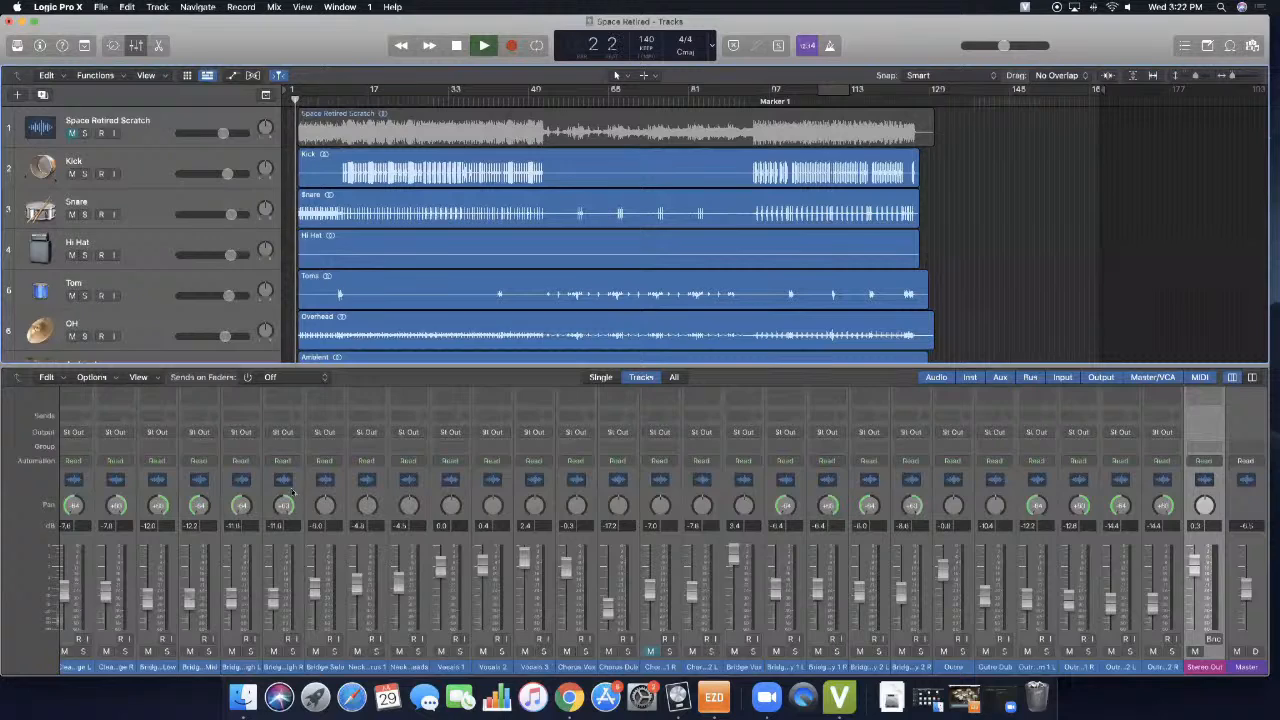
- Examine the channel strips' peak levels in the Mixer during playback, from the drums across the vocals to Stereo Out
{"action": "scroll", "coordinate": [290, 484], "scroll_direction": "left", "scroll_amount": 10}
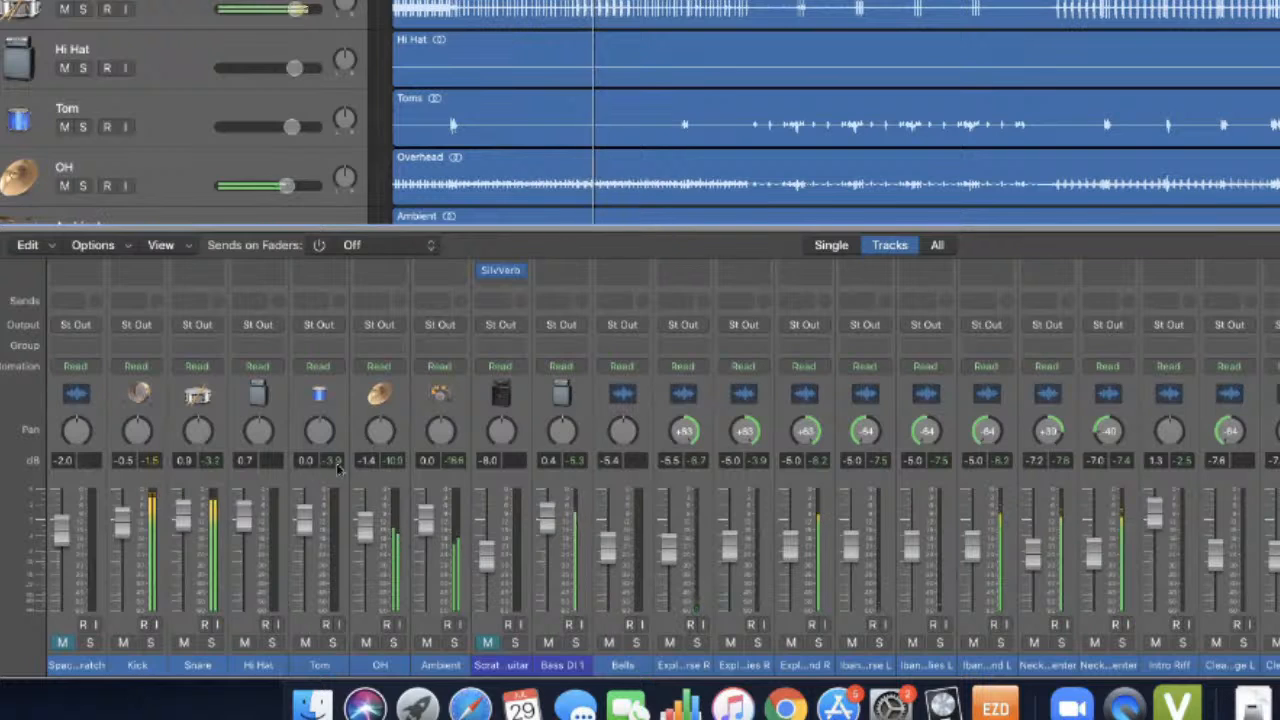
{"action": "left_click", "coordinate": [389, 461]}
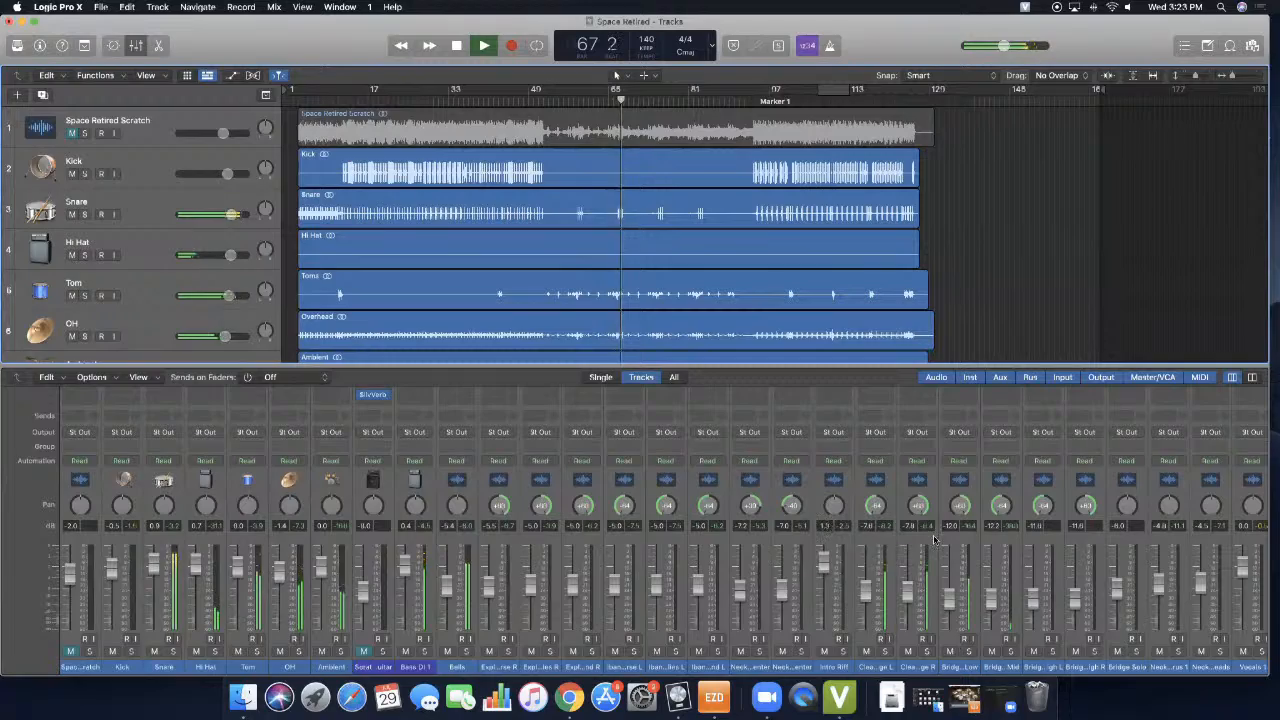
{"action": "scroll", "coordinate": [908, 547], "scroll_direction": "right", "scroll_amount": 1}
{"action": "scroll", "coordinate": [908, 547], "scroll_direction": "right", "scroll_amount": 5}
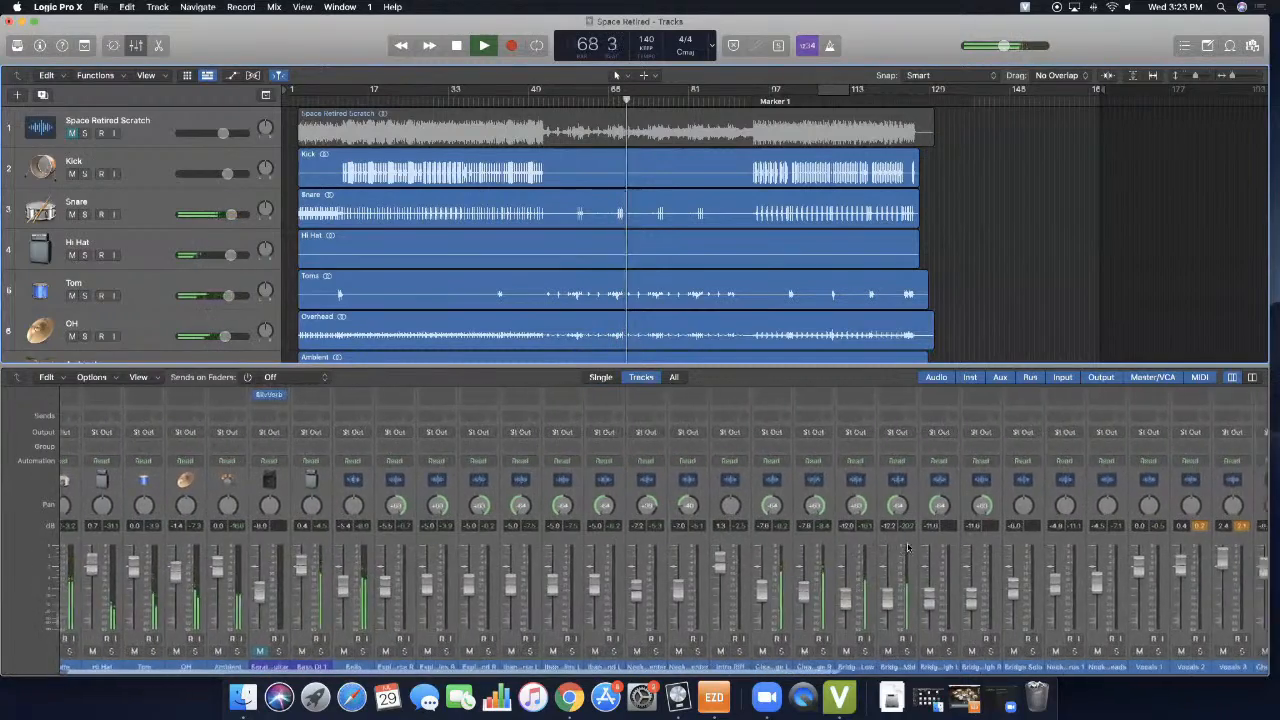
{"action": "scroll", "coordinate": [908, 547], "scroll_direction": "right", "scroll_amount": 5}
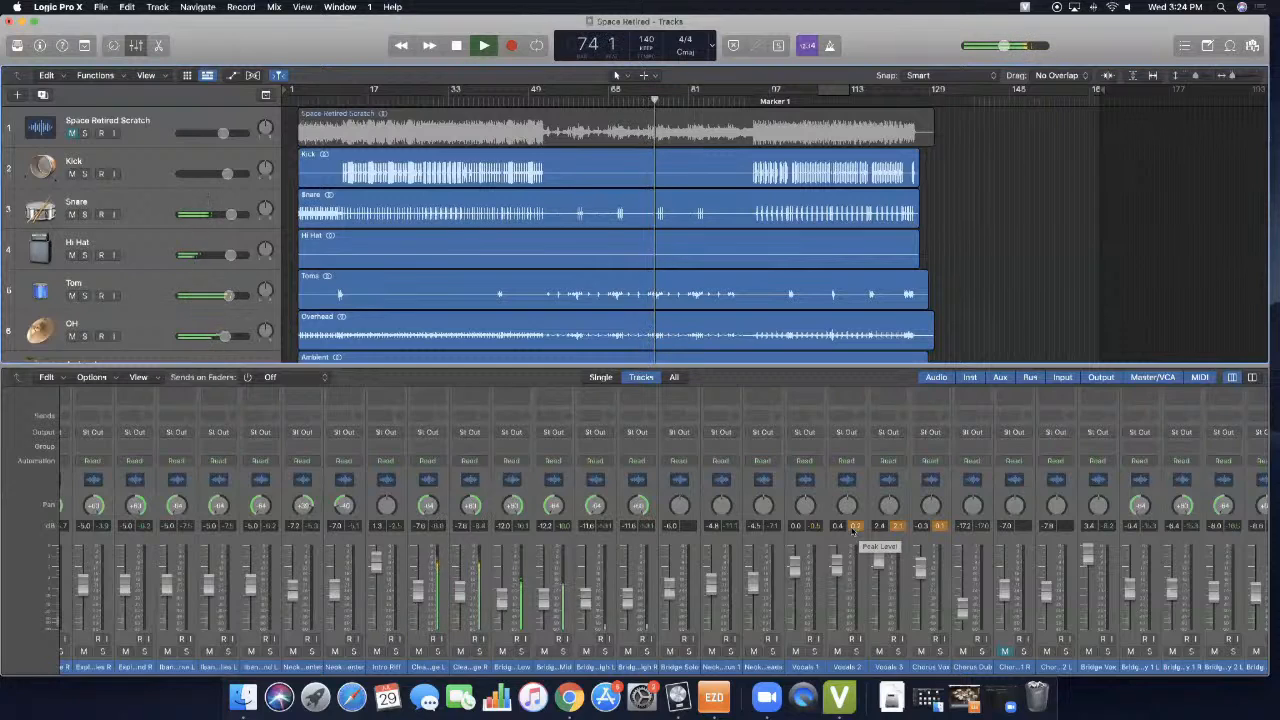
{"action": "scroll", "coordinate": [848, 530], "scroll_direction": "right", "scroll_amount": 4}
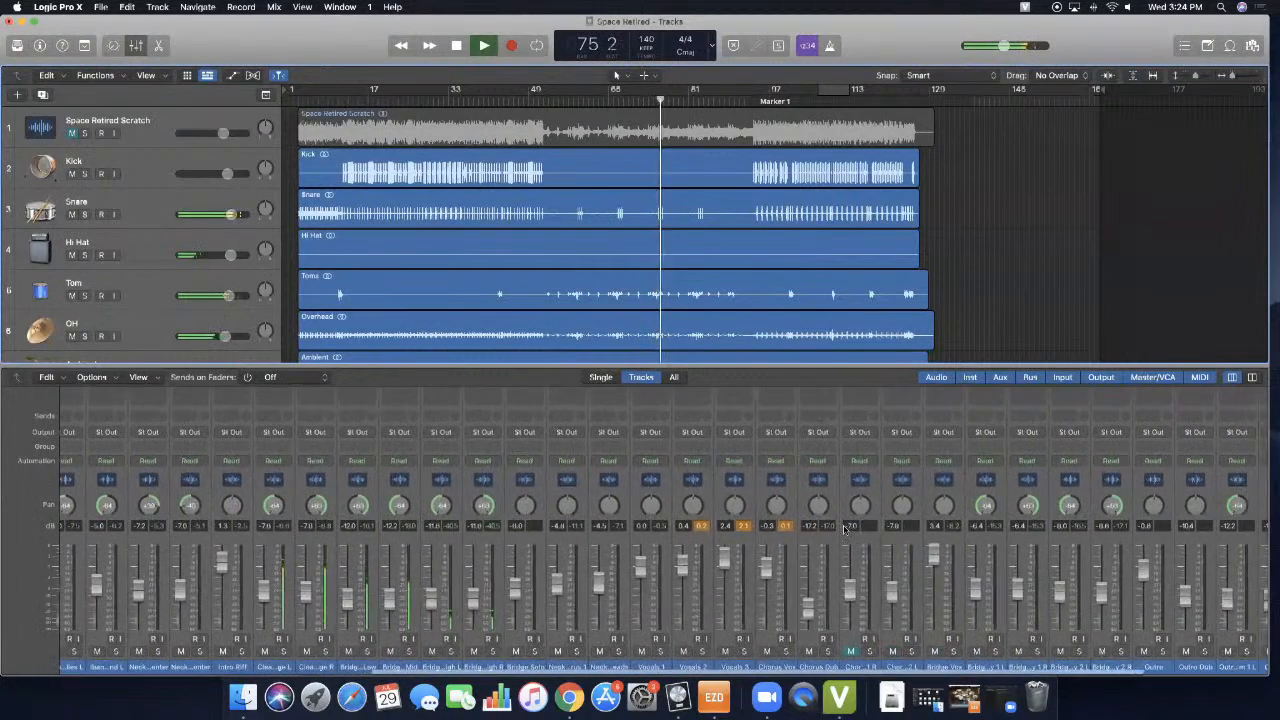
{"action": "scroll", "coordinate": [845, 530], "scroll_direction": "right", "scroll_amount": 5}
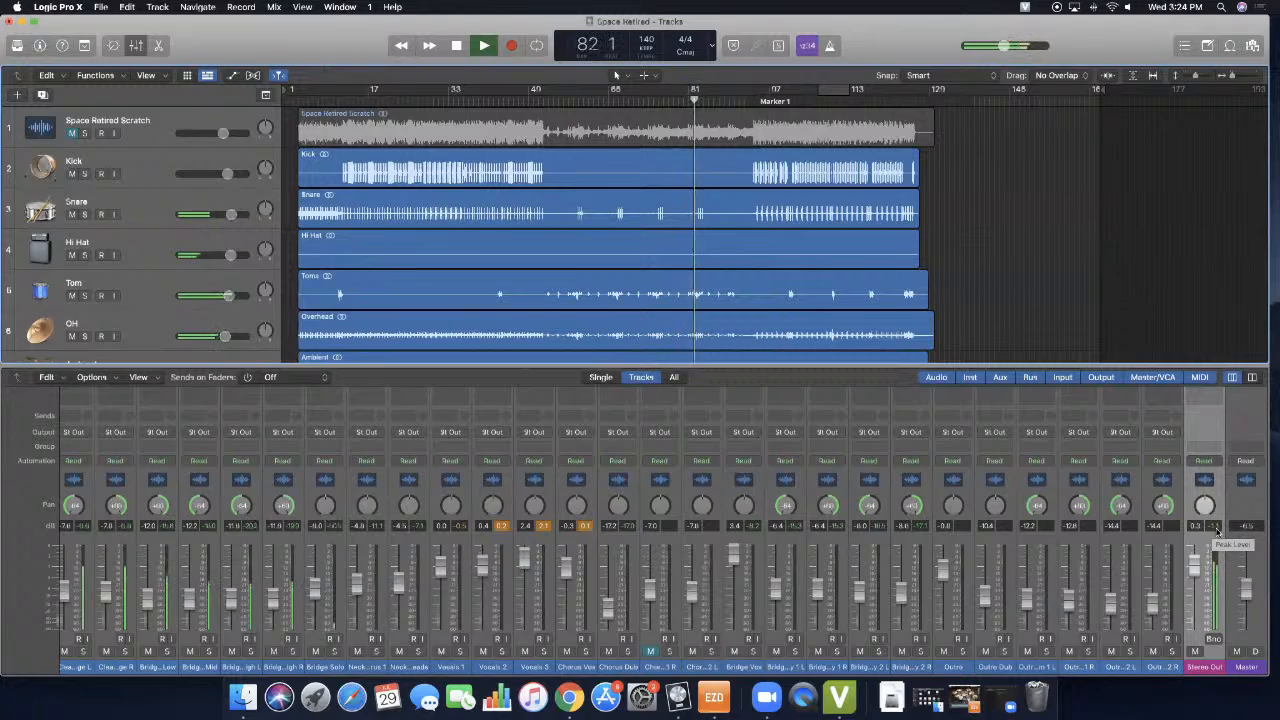
- Compare the peak levels of the vocal strips with those of the drums, guitars and Stereo Out while the song plays
{"action": "scroll", "coordinate": [782, 524], "scroll_direction": "left", "scroll_amount": 6}
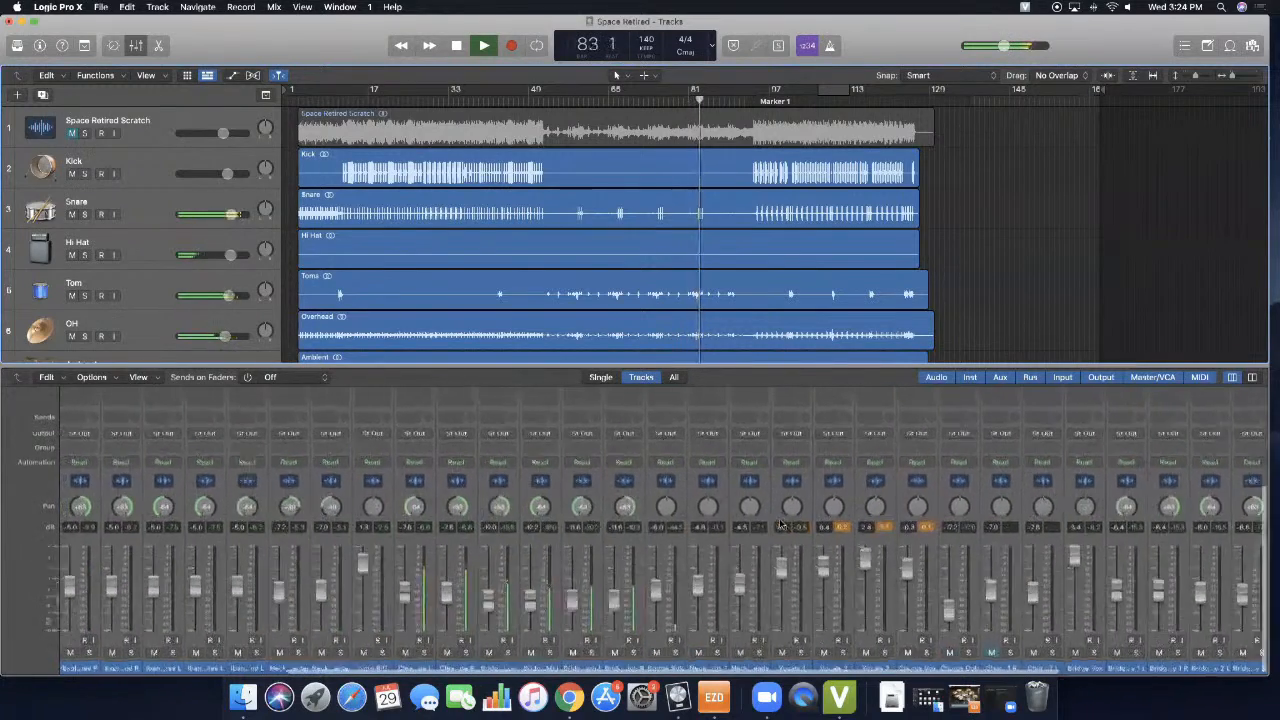
{"action": "scroll", "coordinate": [781, 524], "scroll_direction": "left", "scroll_amount": 2}
{"action": "scroll", "coordinate": [781, 524], "scroll_direction": "right", "scroll_amount": 2}
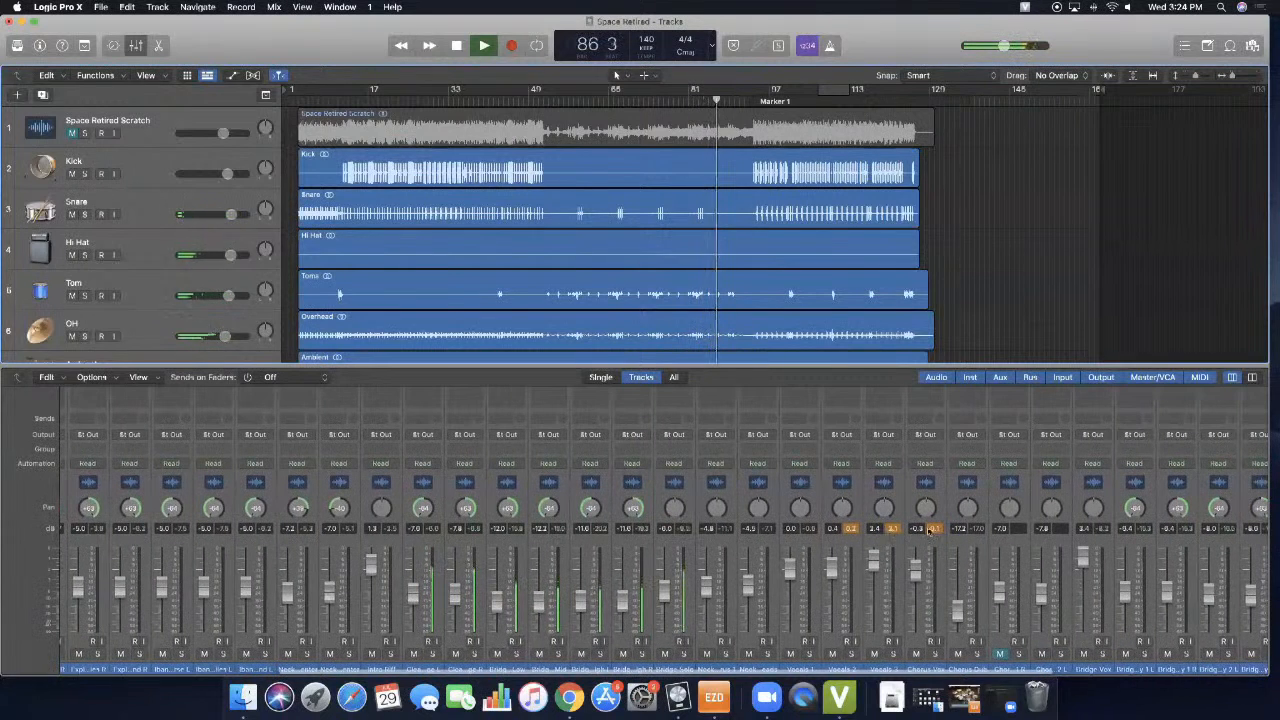
{"action": "scroll", "coordinate": [620, 522], "scroll_direction": "left", "scroll_amount": 10}
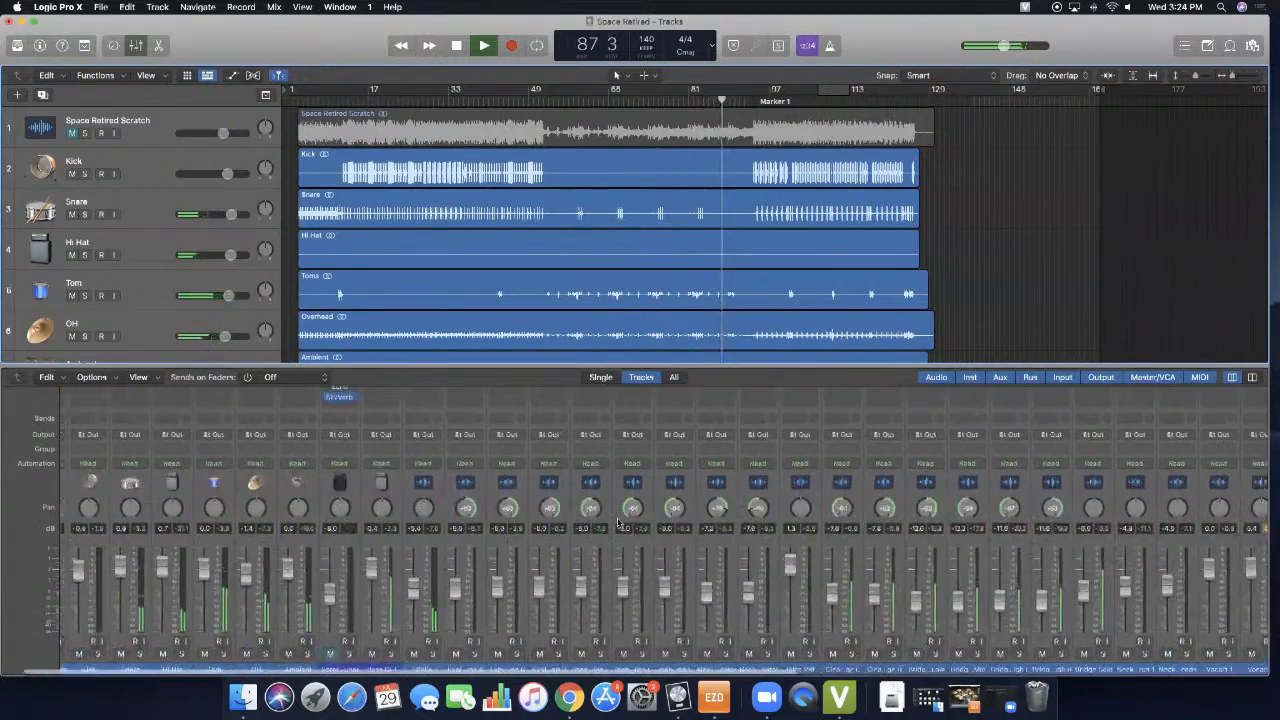
{"action": "scroll", "coordinate": [620, 522], "scroll_direction": "left", "scroll_amount": 2}
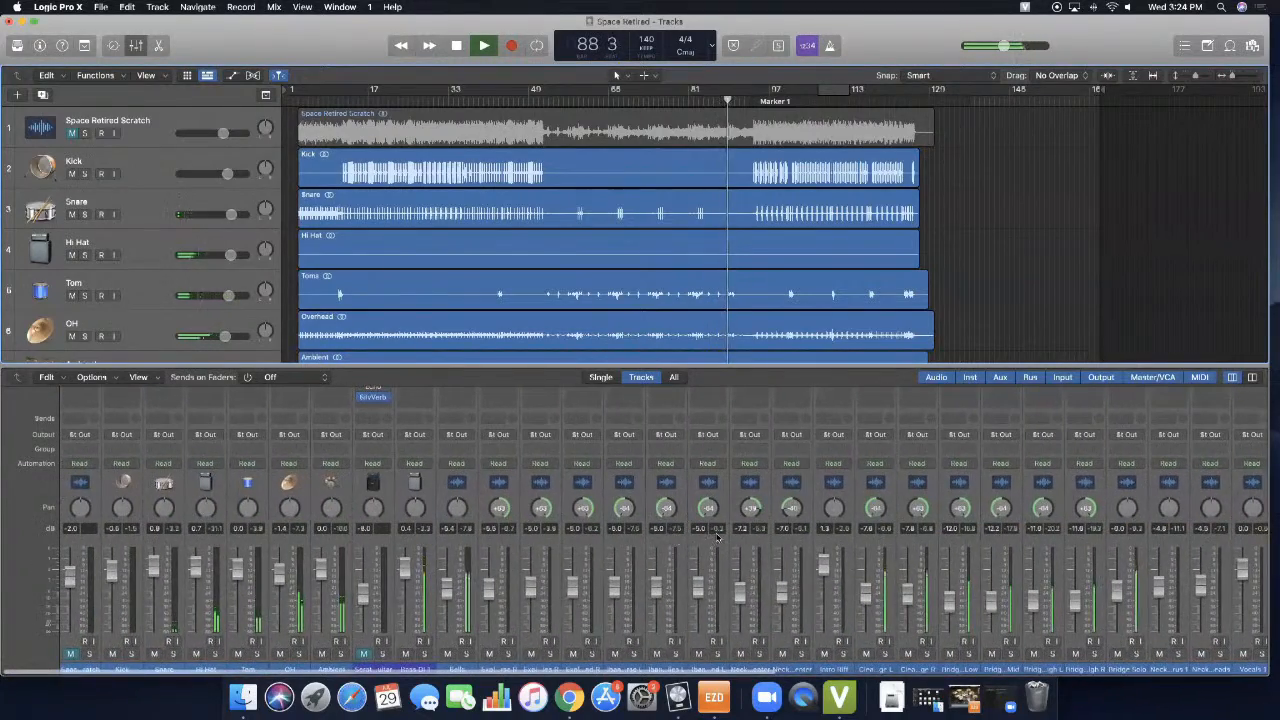
{"action": "scroll", "coordinate": [716, 538], "scroll_direction": "right", "scroll_amount": 10}
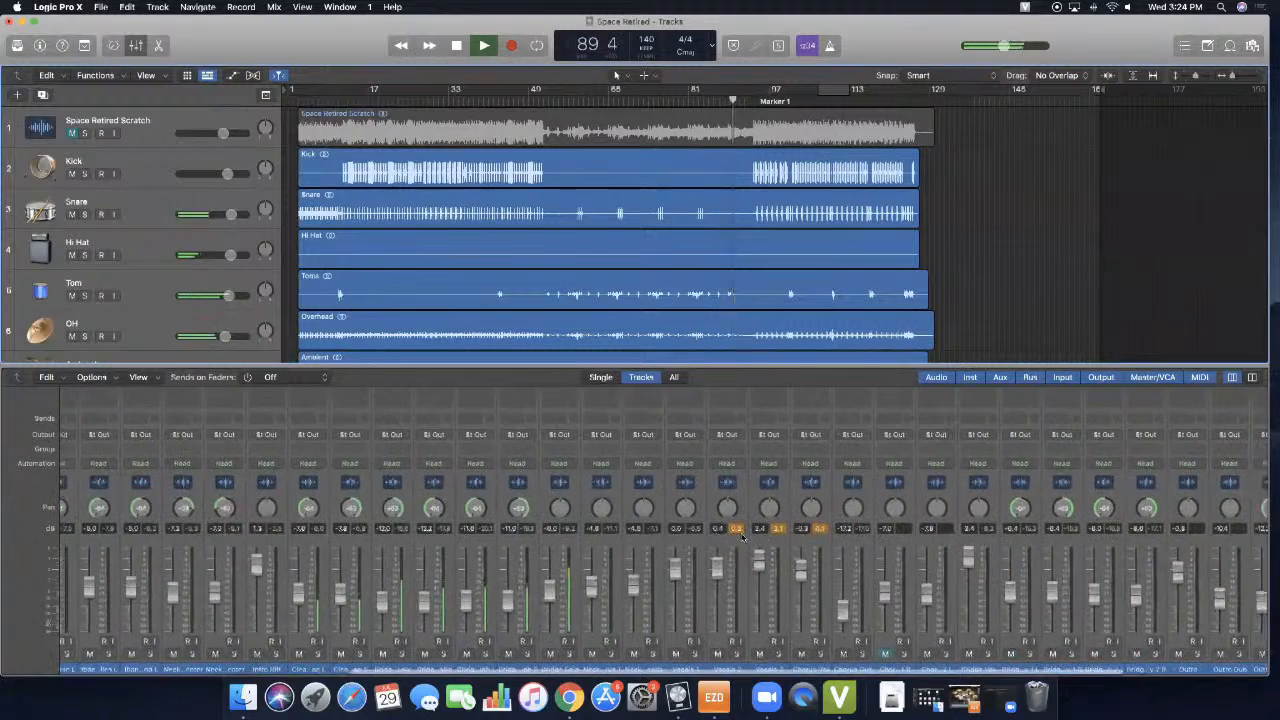
{"action": "scroll", "coordinate": [640, 536], "scroll_direction": "right", "scroll_amount": 5}
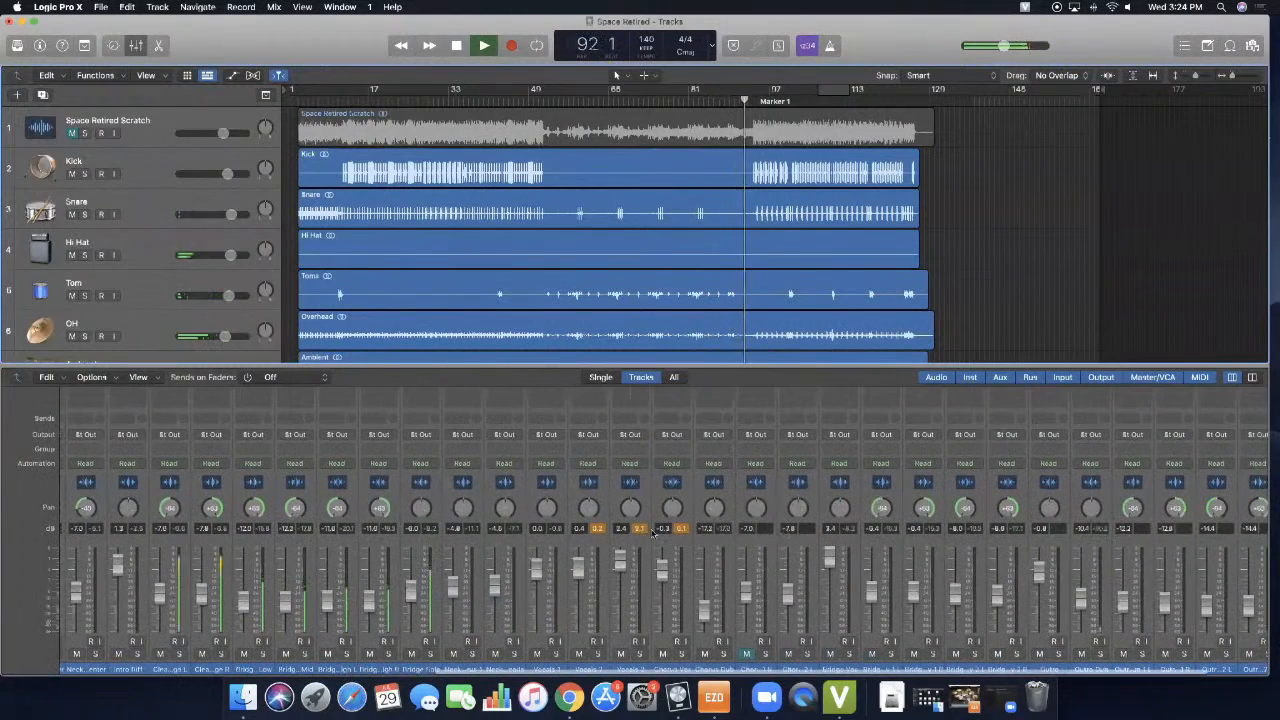
{"action": "scroll", "coordinate": [1260, 580], "scroll_direction": "right", "scroll_amount": 5}
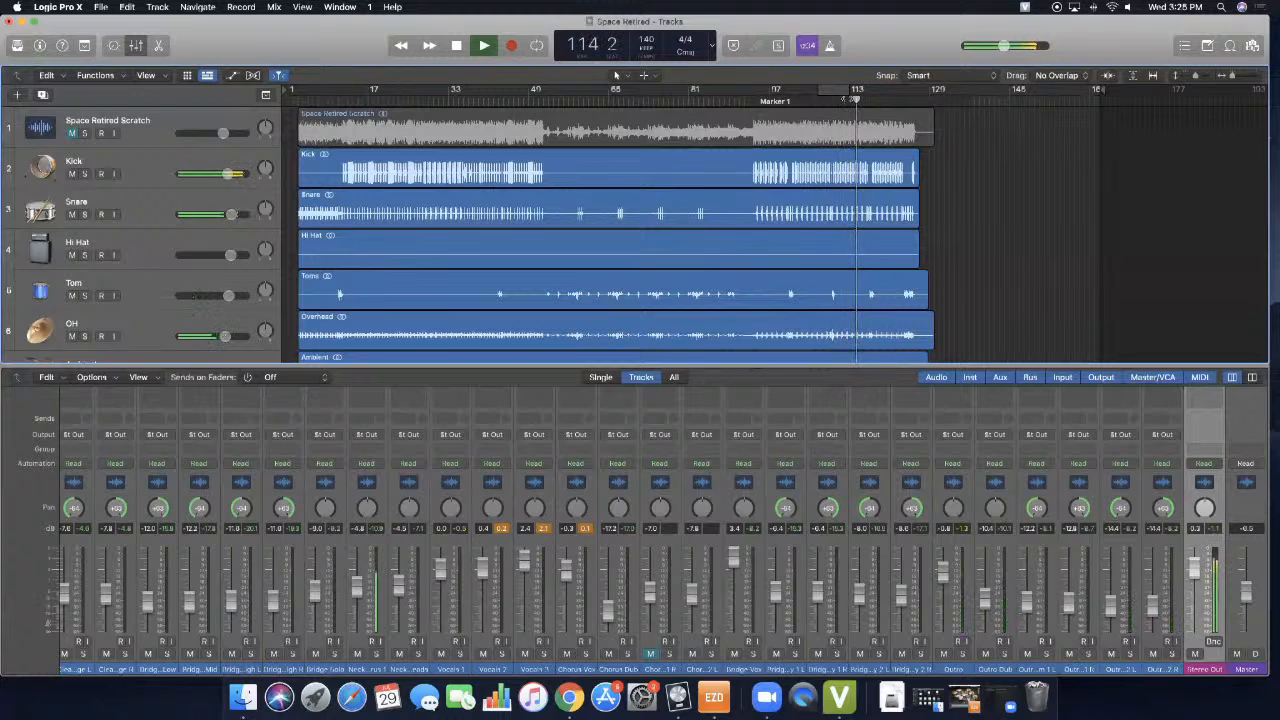
- Restart playback from about bar 55 and check the channel strips' peak levels again as far as Stereo Out
{"action": "left_click", "coordinate": [567, 101]}
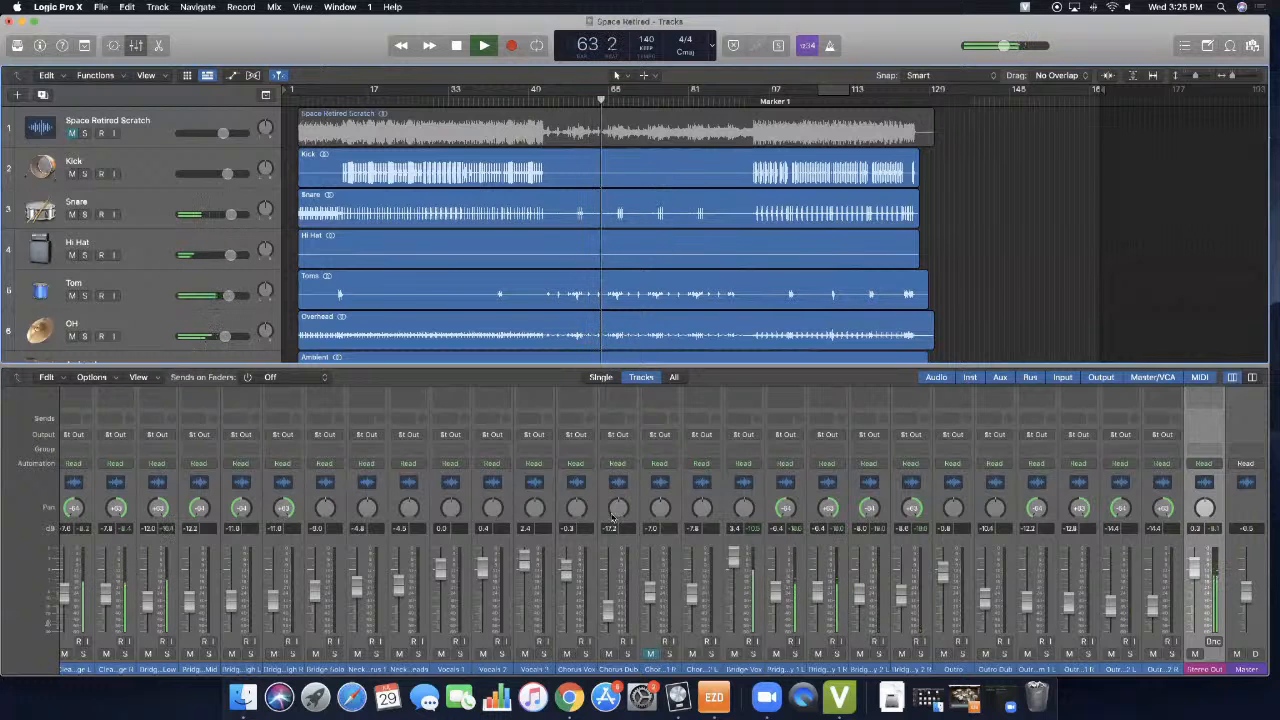
{"action": "scroll", "coordinate": [214, 582], "scroll_direction": "left", "scroll_amount": 15}
{"action": "scroll", "coordinate": [214, 582], "scroll_direction": "left", "scroll_amount": 1}
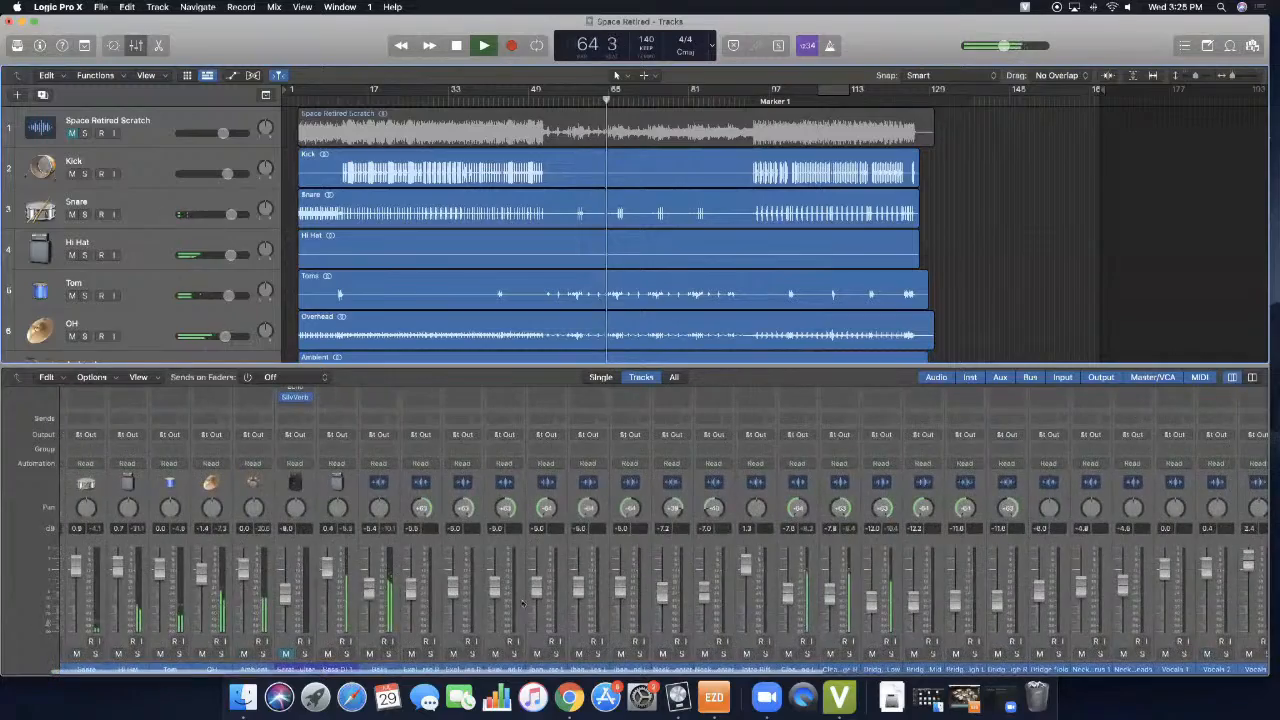
{"action": "scroll", "coordinate": [1058, 643], "scroll_direction": "right", "scroll_amount": 15}
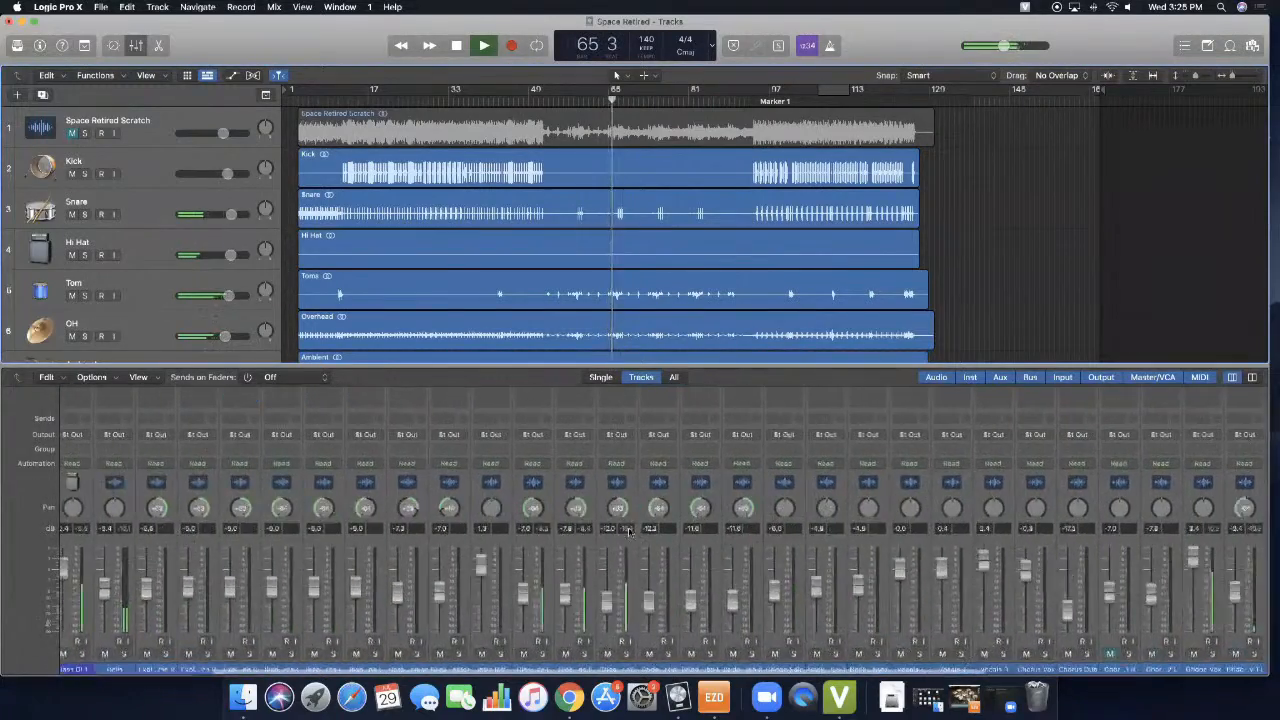
{"action": "scroll", "coordinate": [1058, 643], "scroll_direction": "right", "scroll_amount": 10}
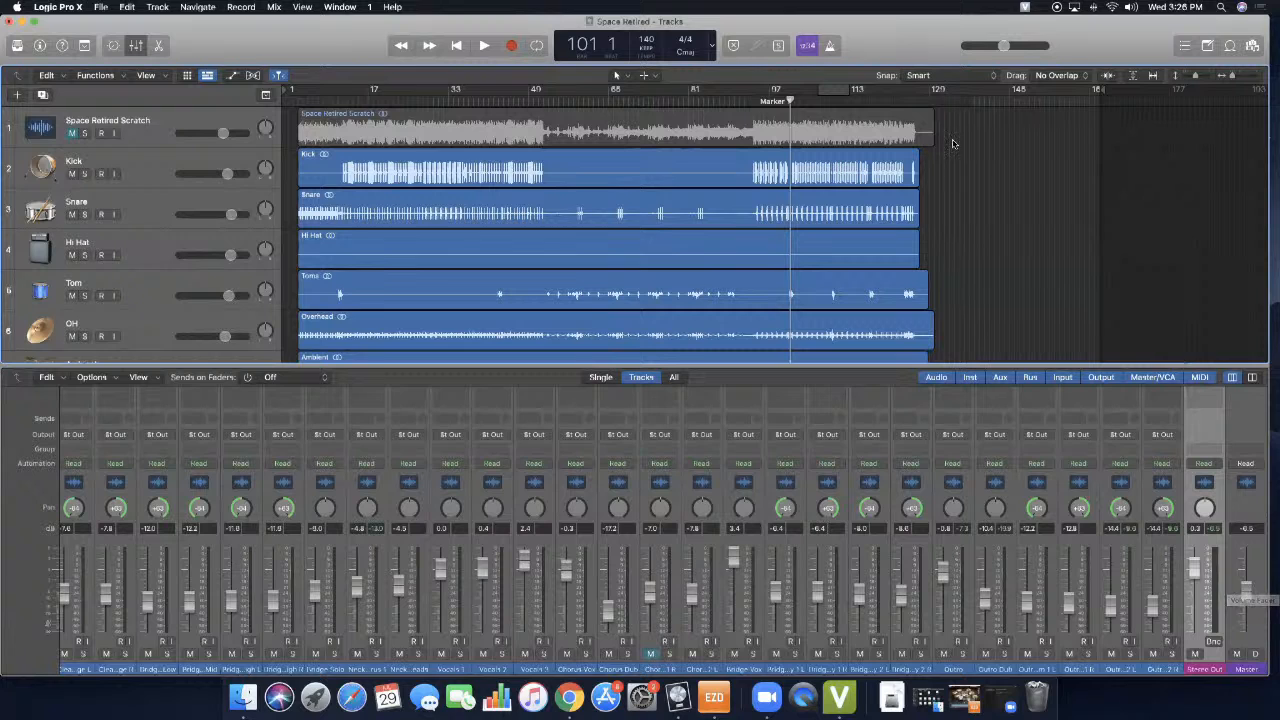
- Play the song from bar 101 and turn down the computer's sound volume
{"action": "key", "text": "space"}
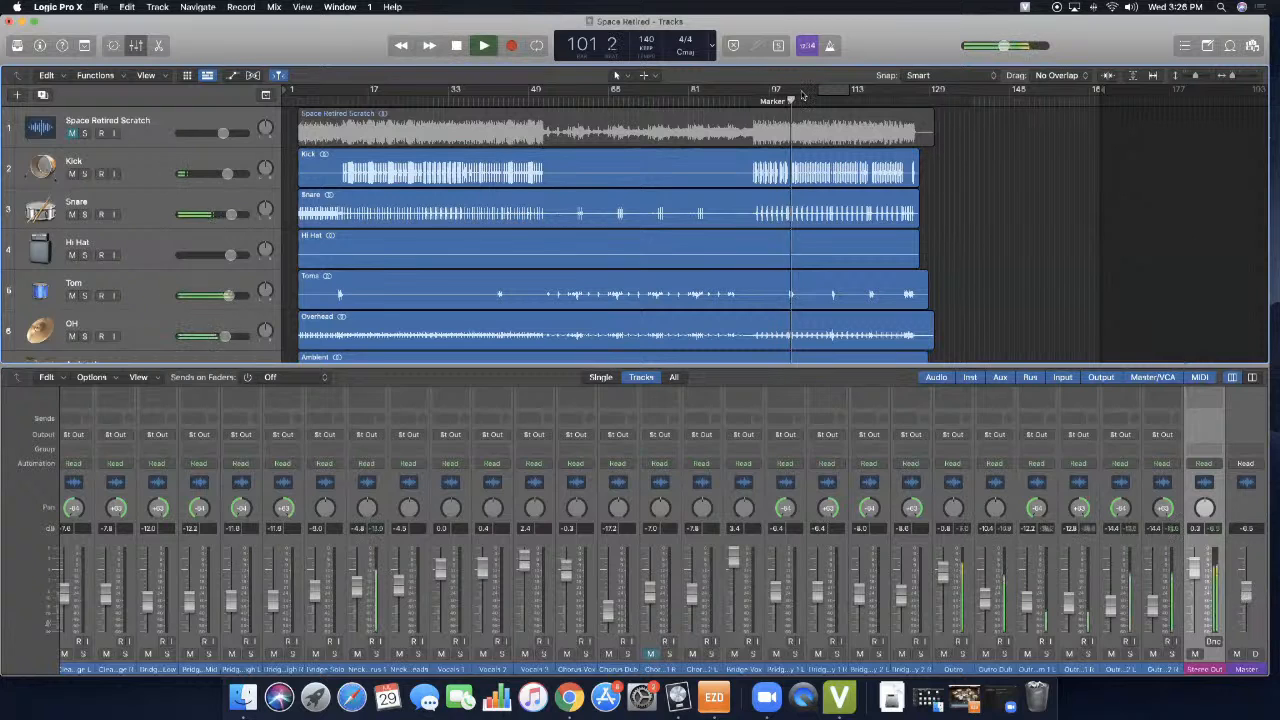
{"action": "key", "text": "F12"}
{"action": "key", "text": "F11"}
{"action": "key", "text": "F11"}
{"action": "key", "text": "F11"}
{"action": "key", "text": "F11"}
{"action": "key", "text": "F11"}
{"action": "key", "text": "F11"}
{"action": "key", "text": "F11"}
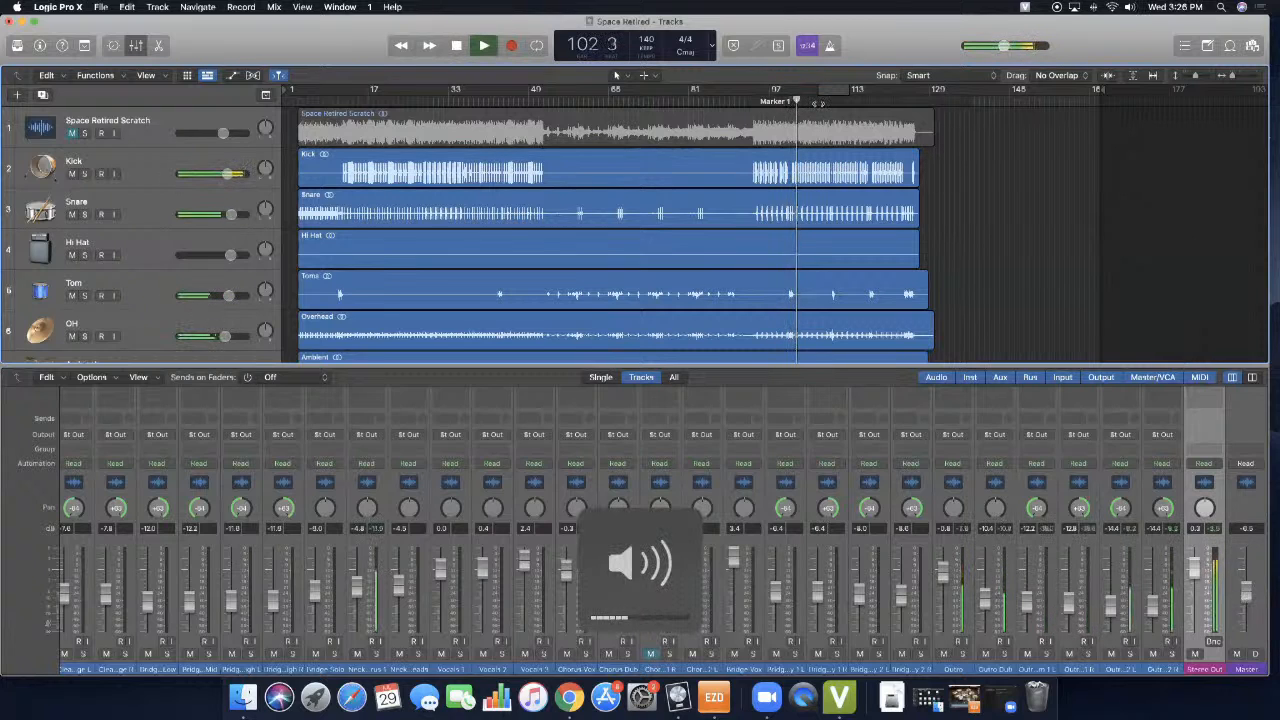
- Stop at bar 103, play on to bar 106 while watching the Stereo Out peak level, and stop again
{"action": "key", "text": "space"}
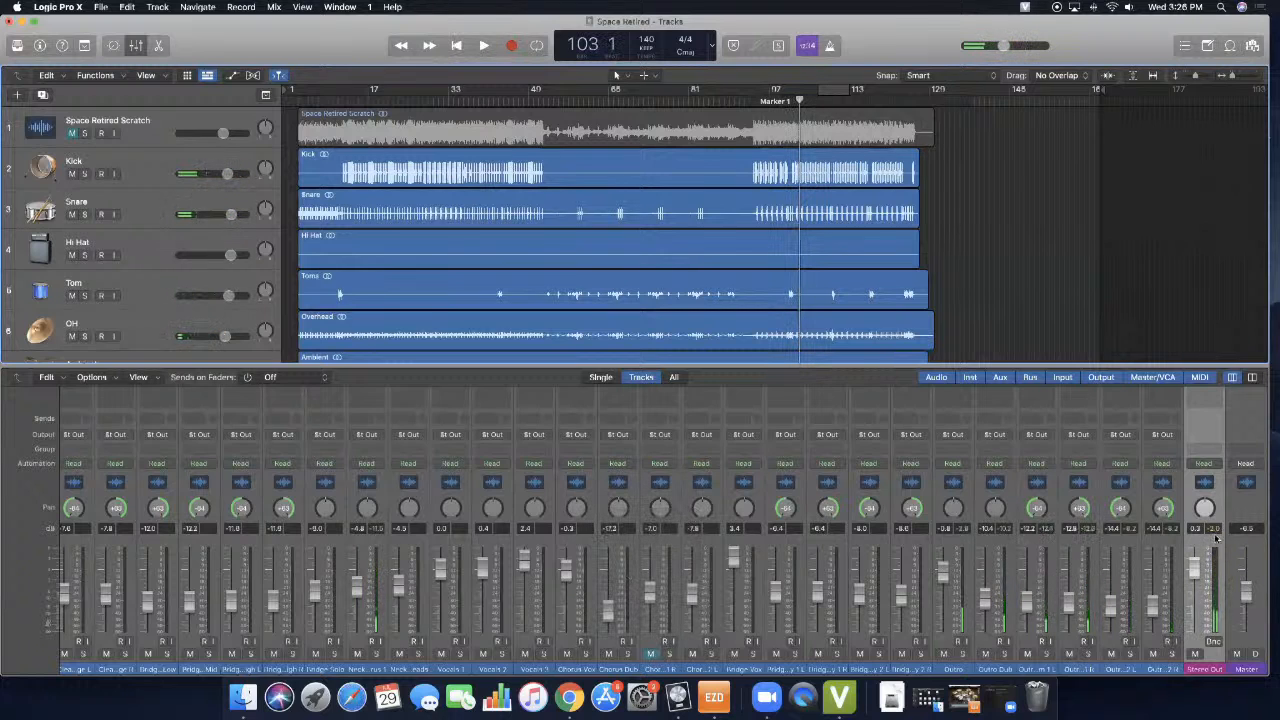
{"action": "key", "text": "space"}
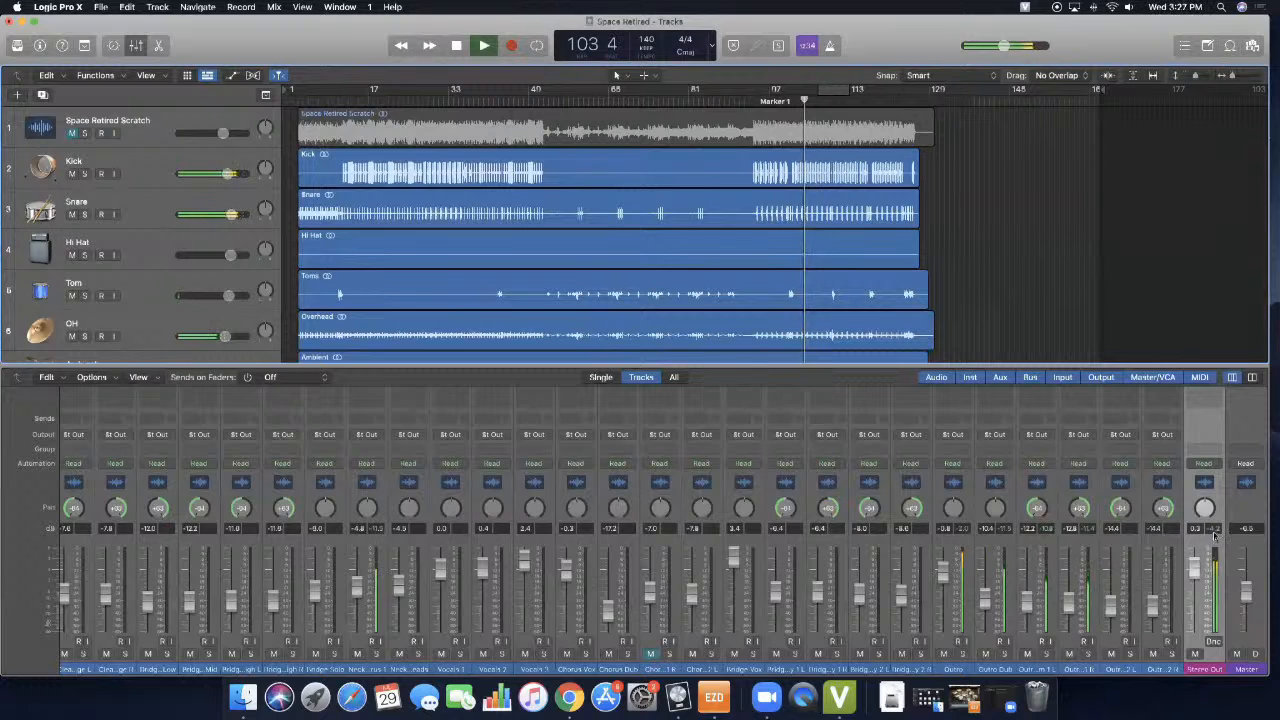
{"action": "key", "text": "F10"}
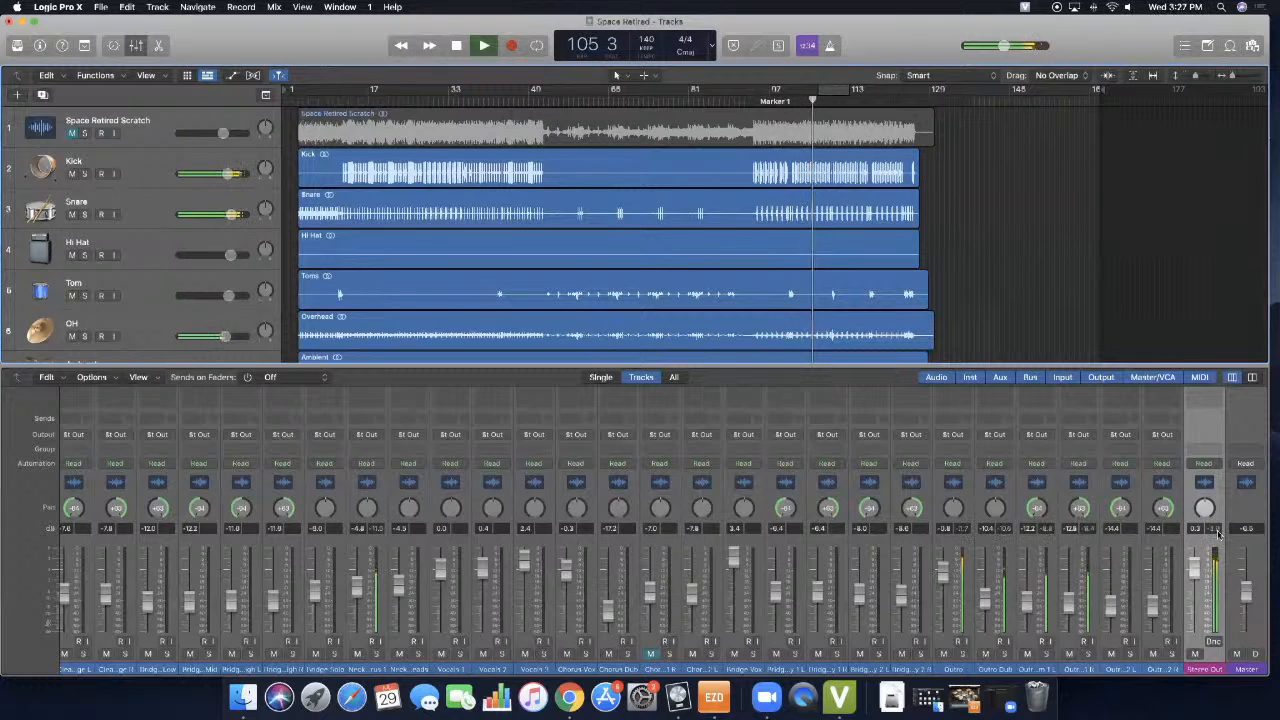
{"action": "key", "text": "space"}
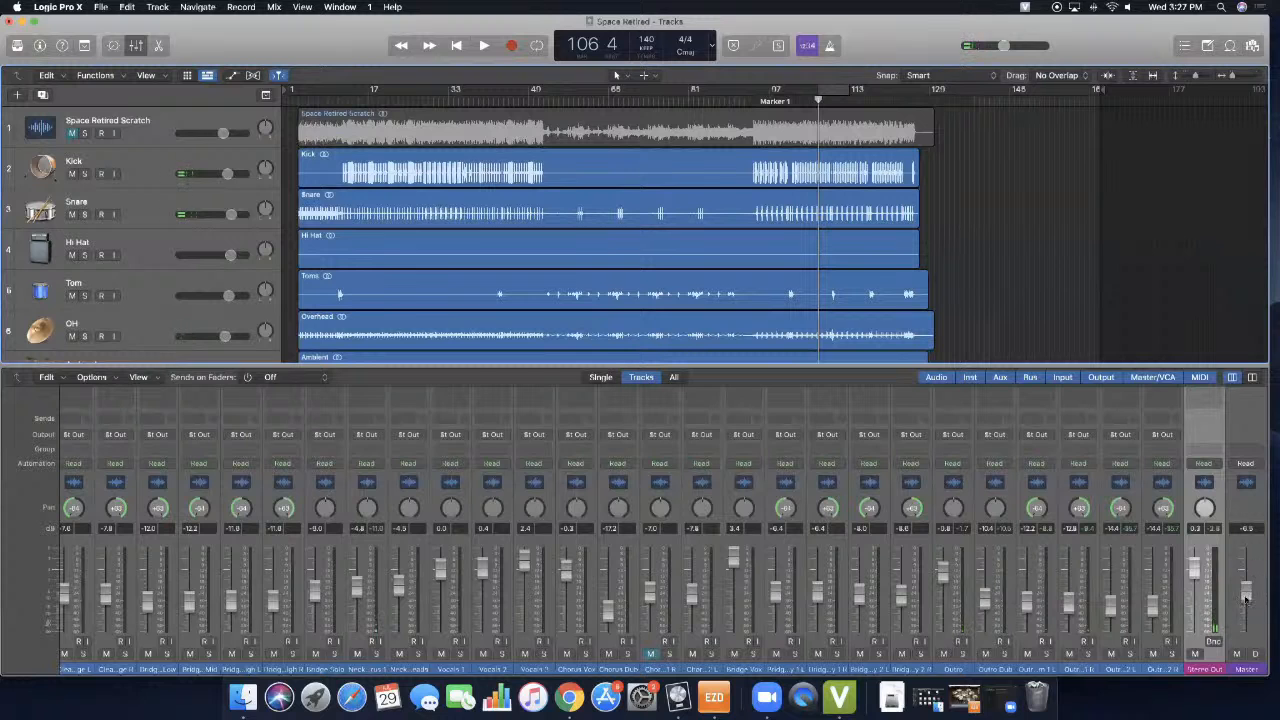
- Raise the Master fader to -4.0 dB and play a short passage to check the Stereo Out peak level
{"action": "left_click_drag", "start_coordinate": [1245, 597], "coordinate": [1245, 588]}
{"action": "scroll", "coordinate": [1245, 583], "scroll_direction": "up", "scroll_amount": 1}
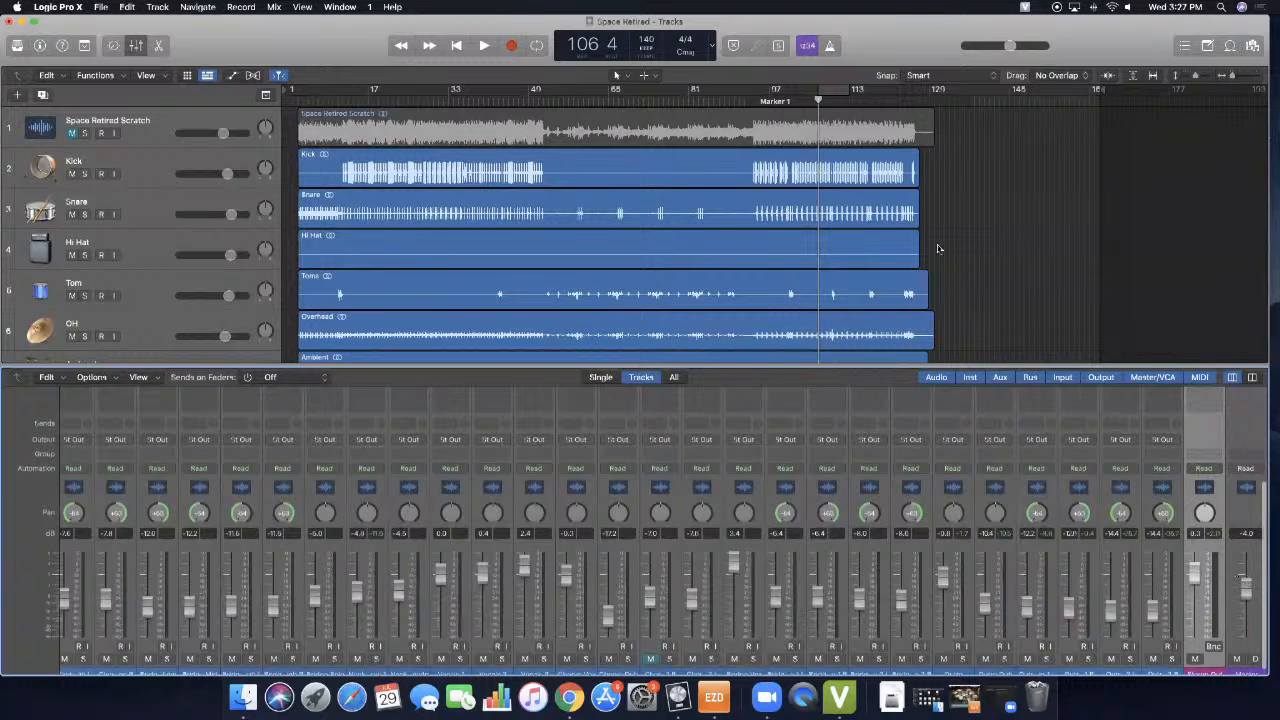
{"action": "scroll", "coordinate": [1242, 579], "scroll_direction": "down", "scroll_amount": 1}
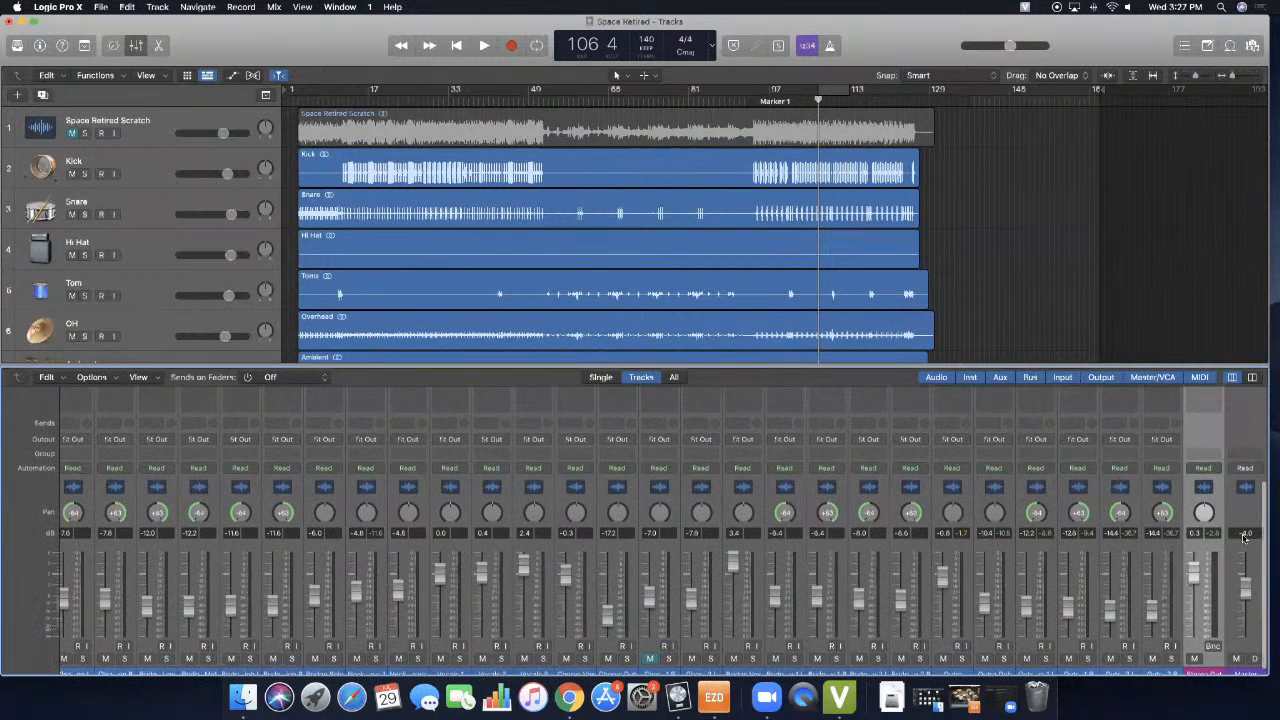
{"action": "scroll", "coordinate": [1206, 553], "scroll_direction": "up", "scroll_amount": 1}
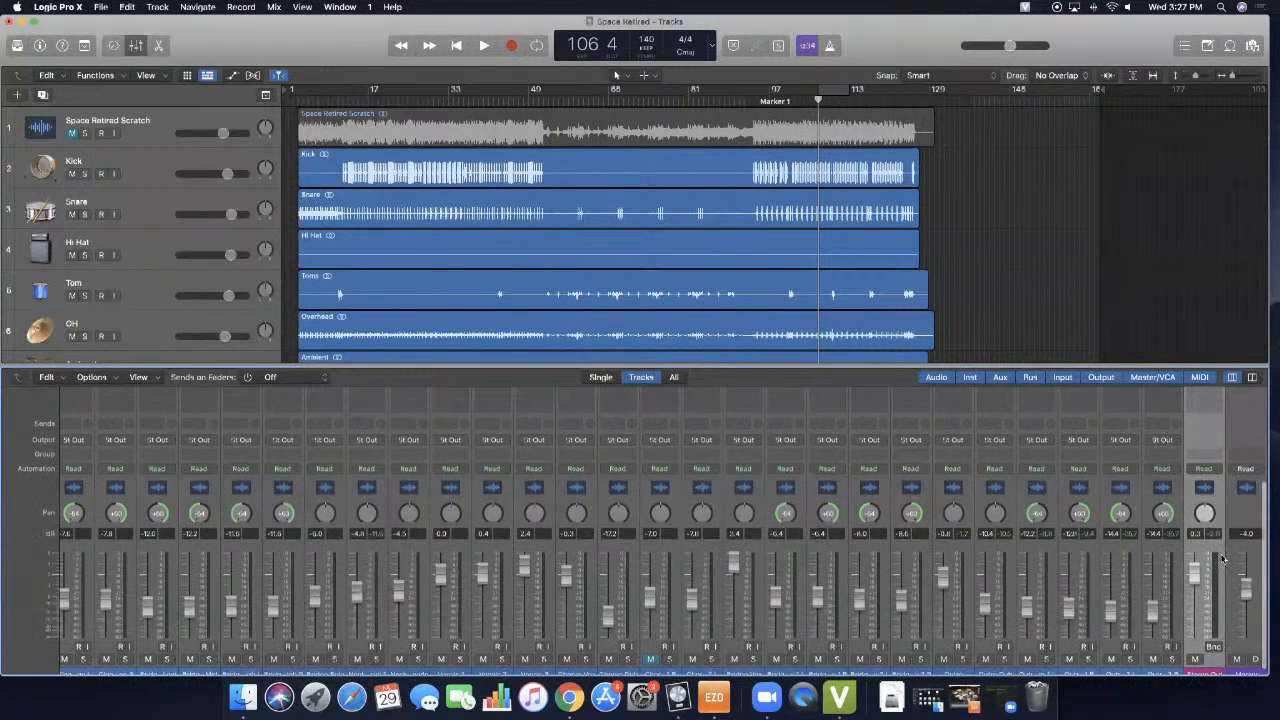
{"action": "key", "text": "space"}
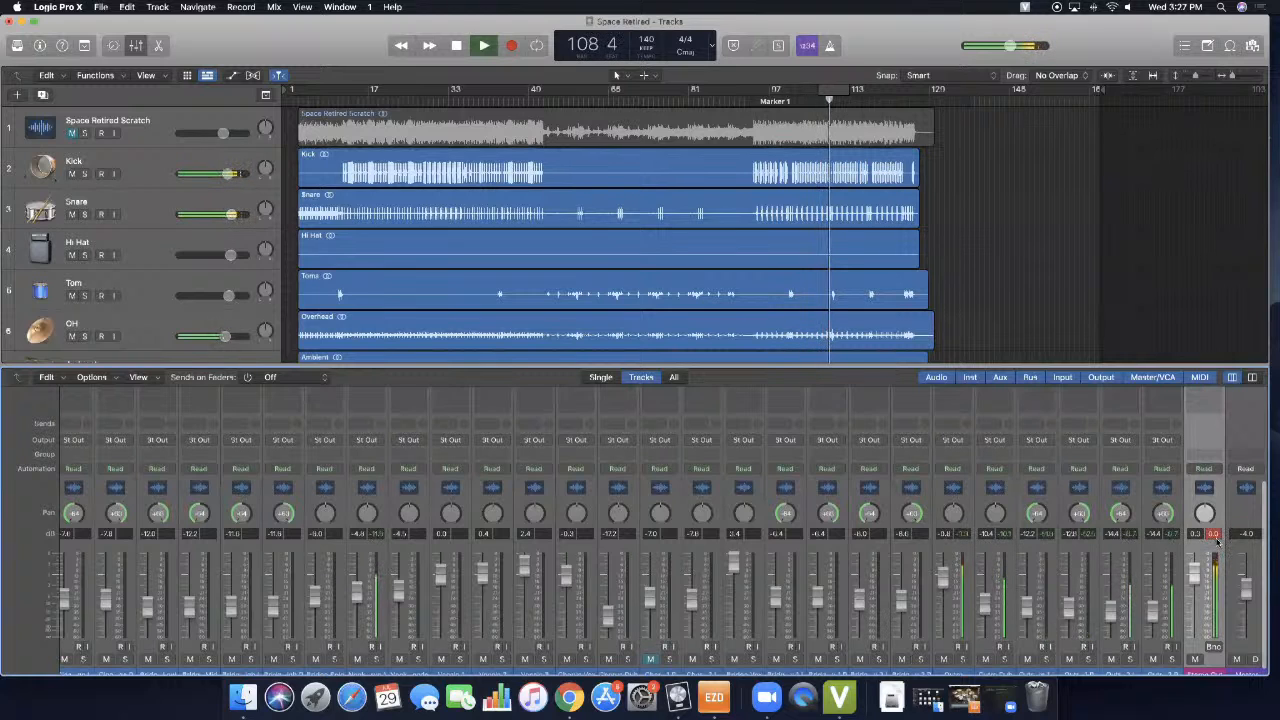
{"action": "key", "text": "space"}
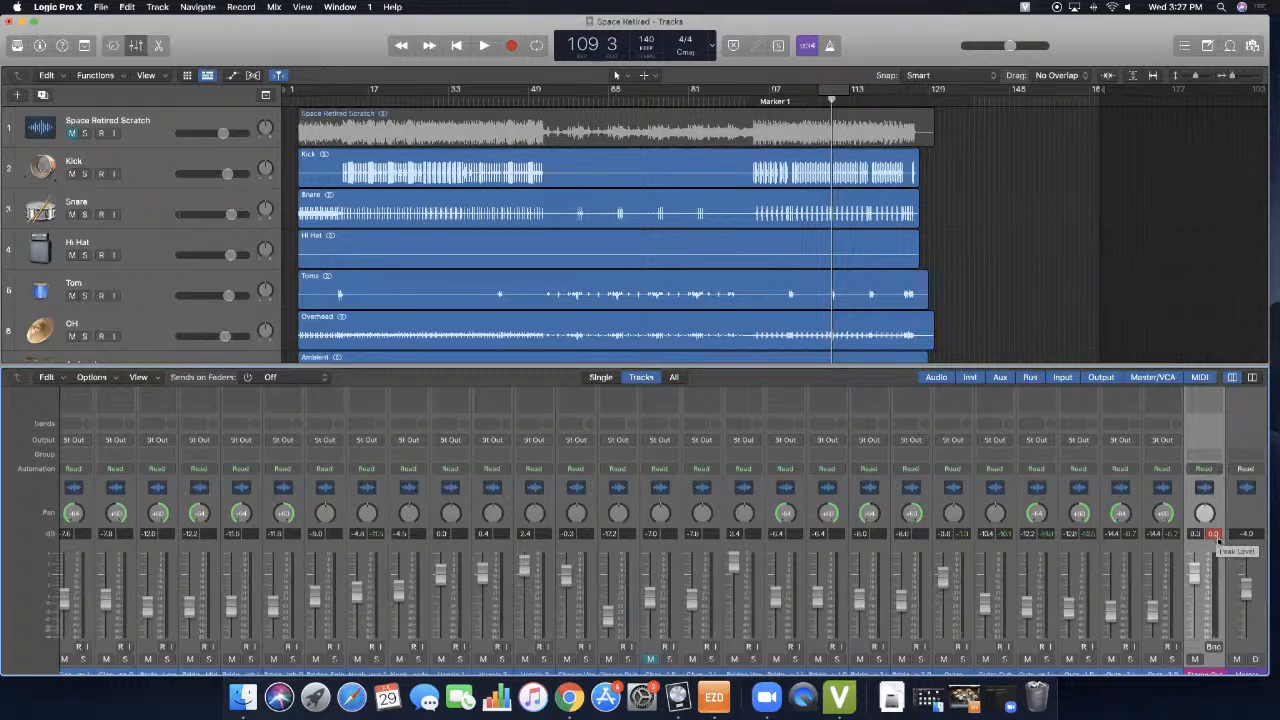
- Lower the Master fader to -4.2 dB and play on to recheck the Stereo Out peak level
{"action": "scroll", "coordinate": [1212, 541], "scroll_direction": "down", "scroll_amount": 1}
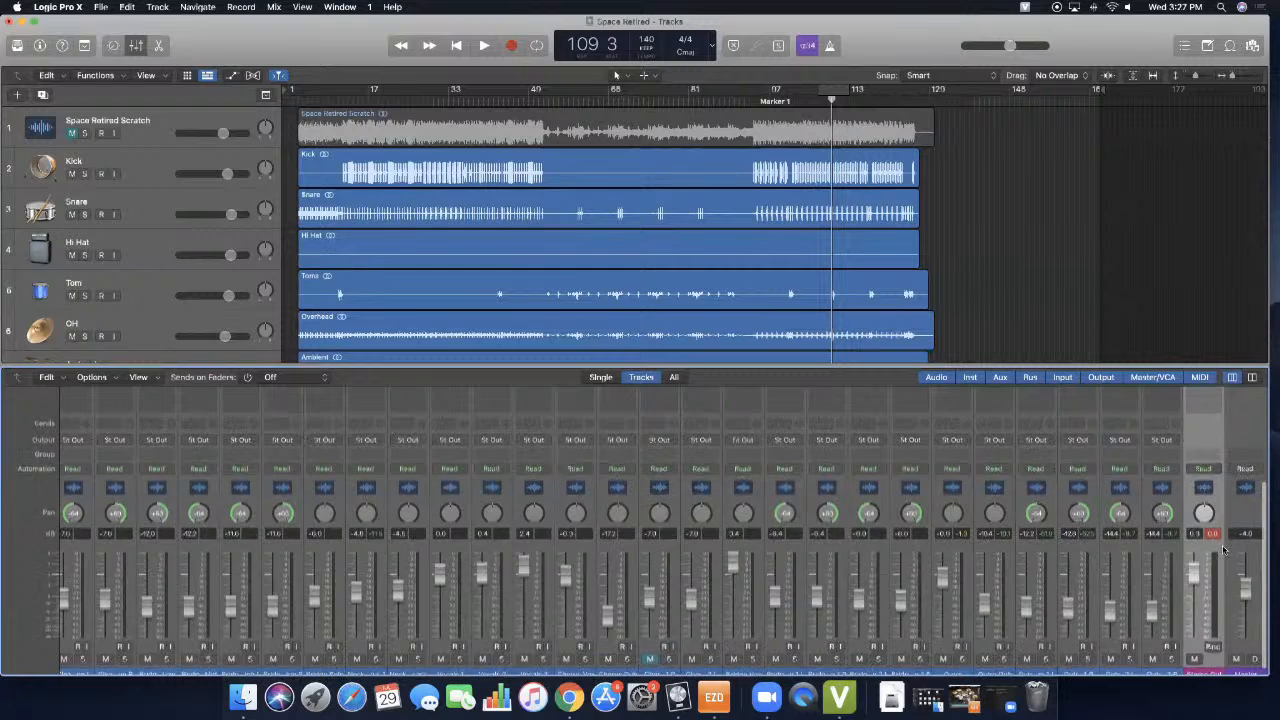
{"action": "scroll", "coordinate": [1240, 575], "scroll_direction": "up", "scroll_amount": 2}
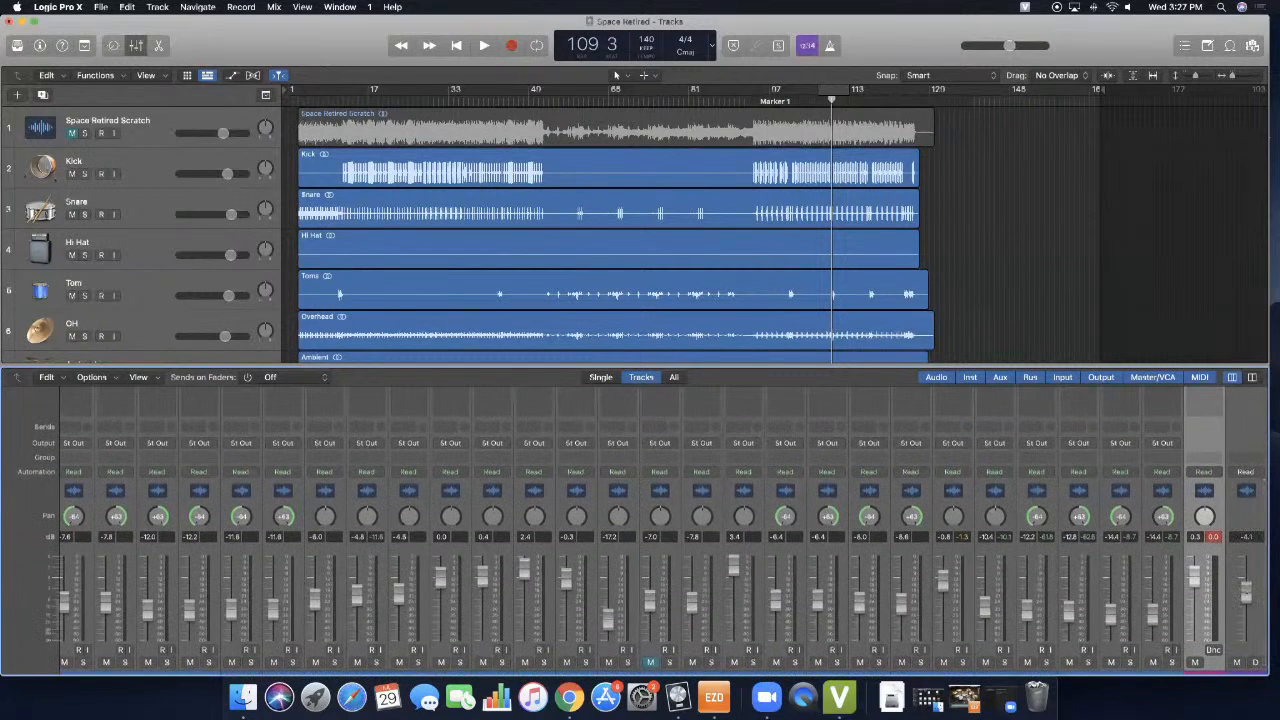
{"action": "key", "text": "space"}
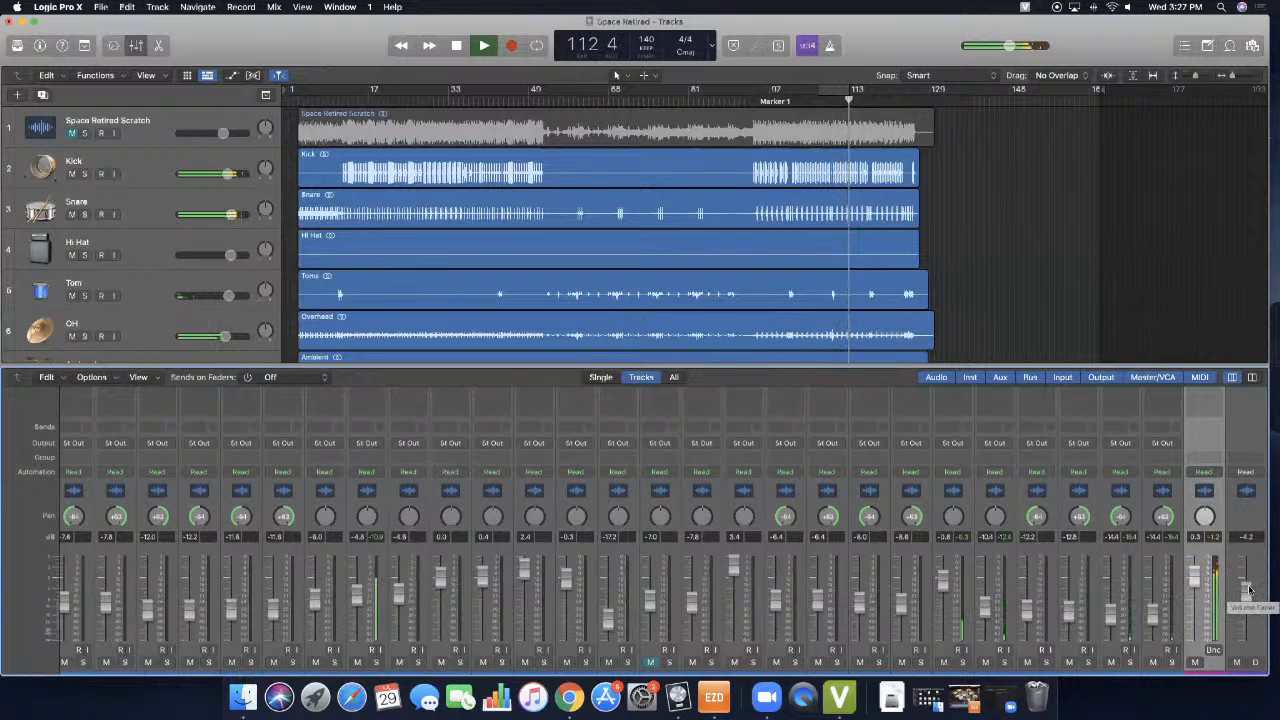
{"action": "key", "text": "space"}
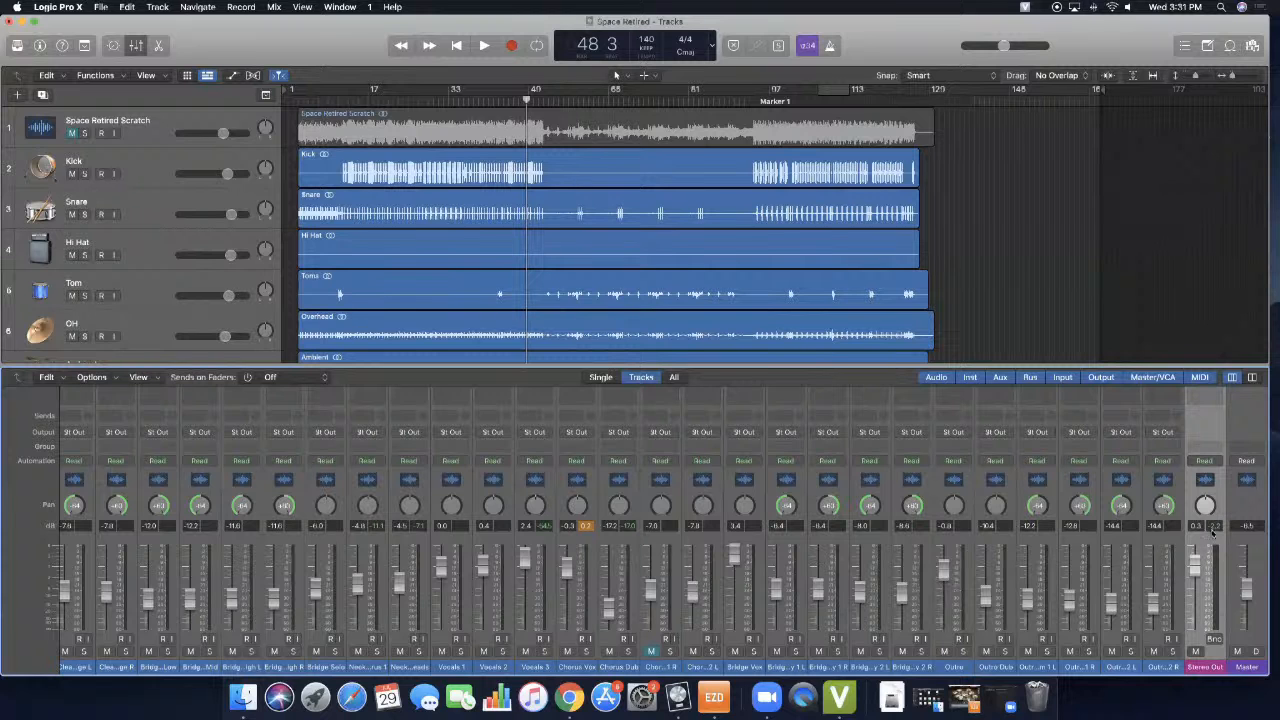
- Show the EQ and Audio FX slots of the channel strips in the Mixer, from Stereo Out back to the drums
{"action": "scroll", "coordinate": [1162, 498], "scroll_direction": "up", "scroll_amount": 5}
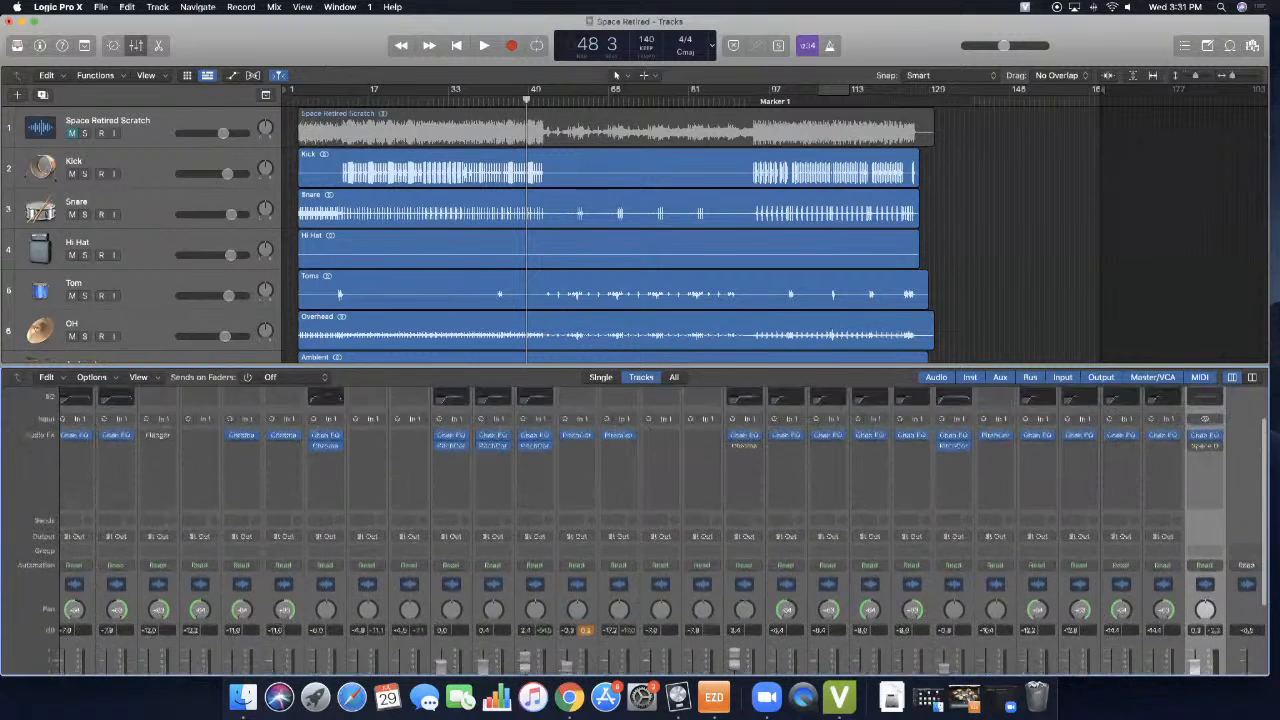
{"action": "scroll", "coordinate": [693, 470], "scroll_direction": "left", "scroll_amount": 10}
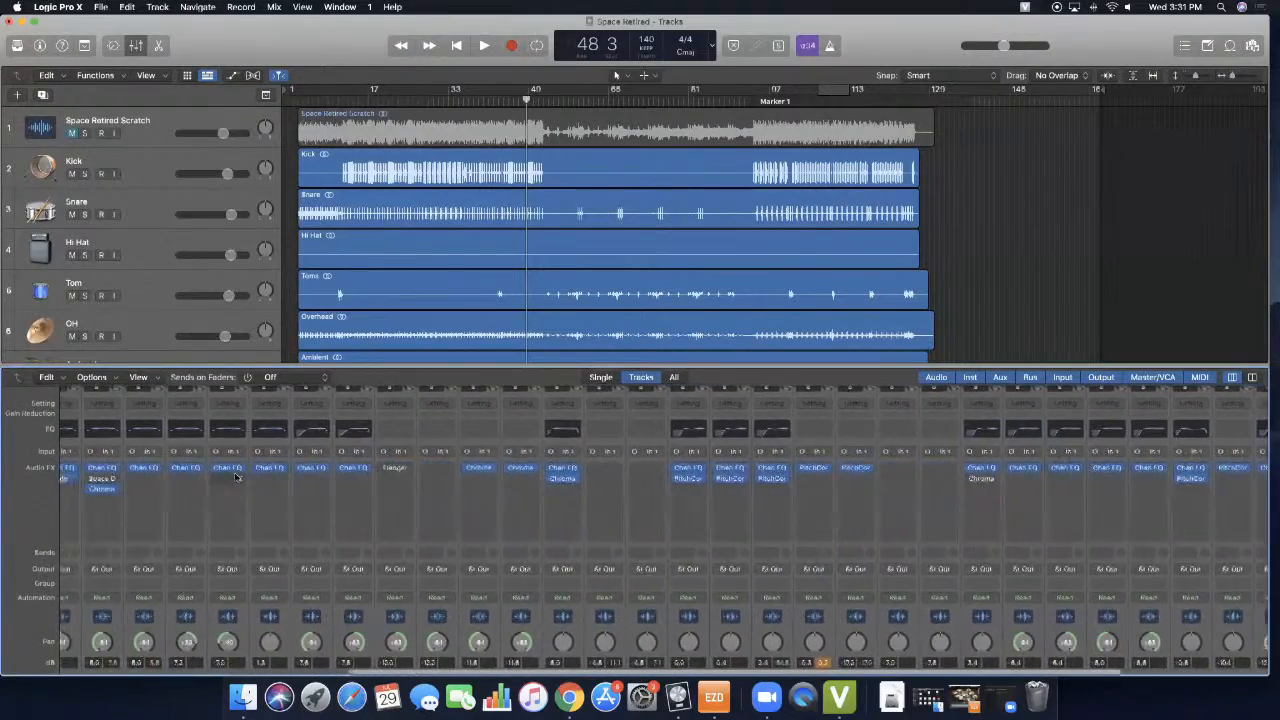
{"action": "scroll", "coordinate": [252, 493], "scroll_direction": "left", "scroll_amount": 5}
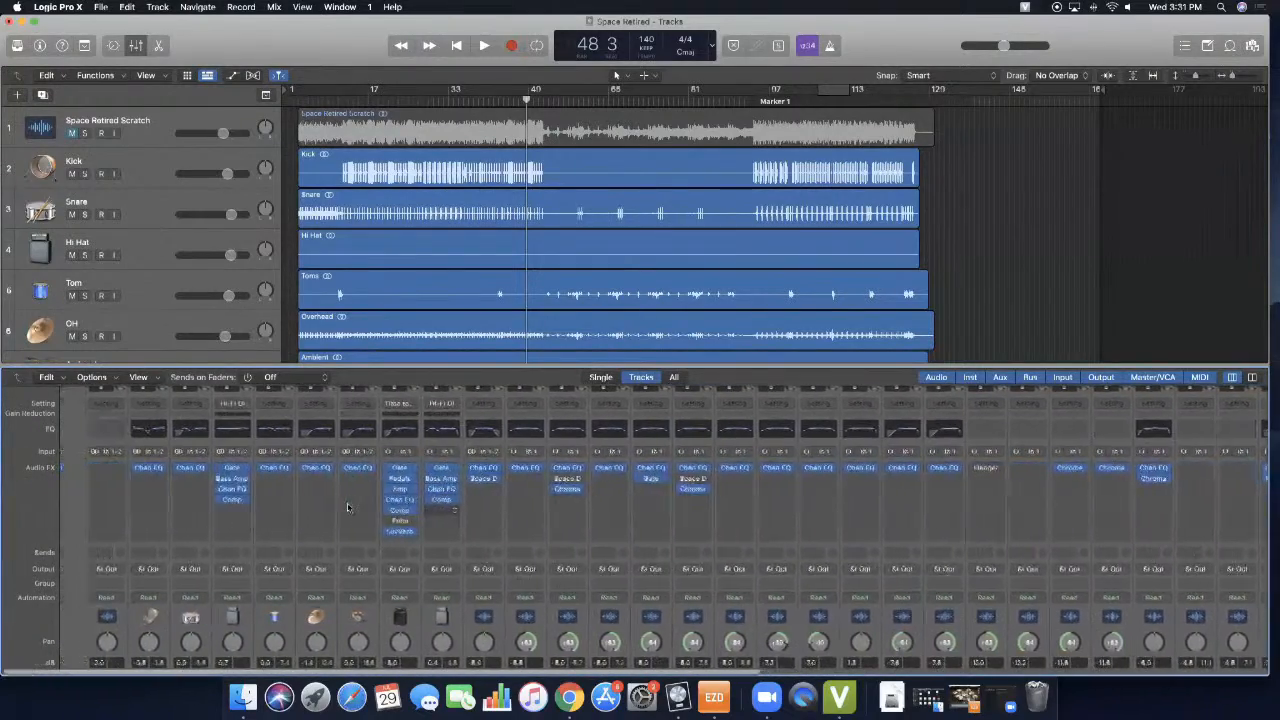
- Turn on the cycle area and extend it over the whole song, from bar 3 to bar 129
{"action": "scroll", "coordinate": [935, 520], "scroll_direction": "right", "scroll_amount": 8}
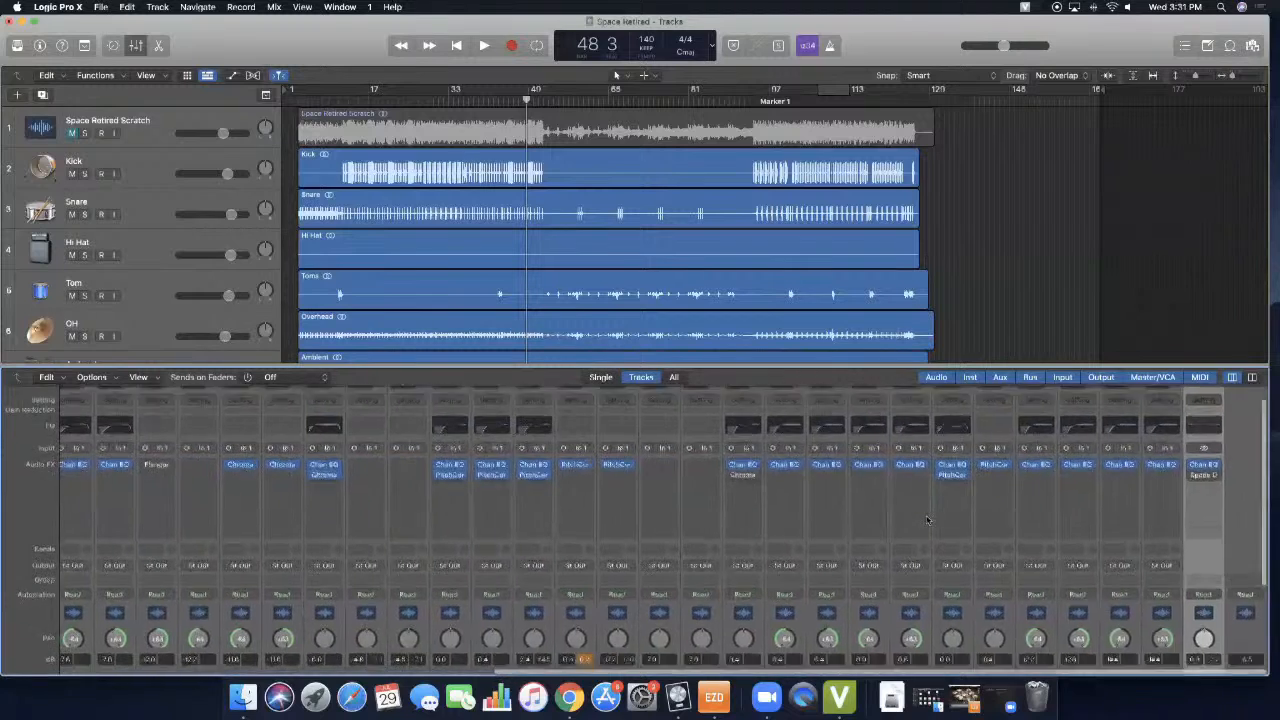
{"action": "scroll", "coordinate": [927, 520], "scroll_direction": "down", "scroll_amount": 3}
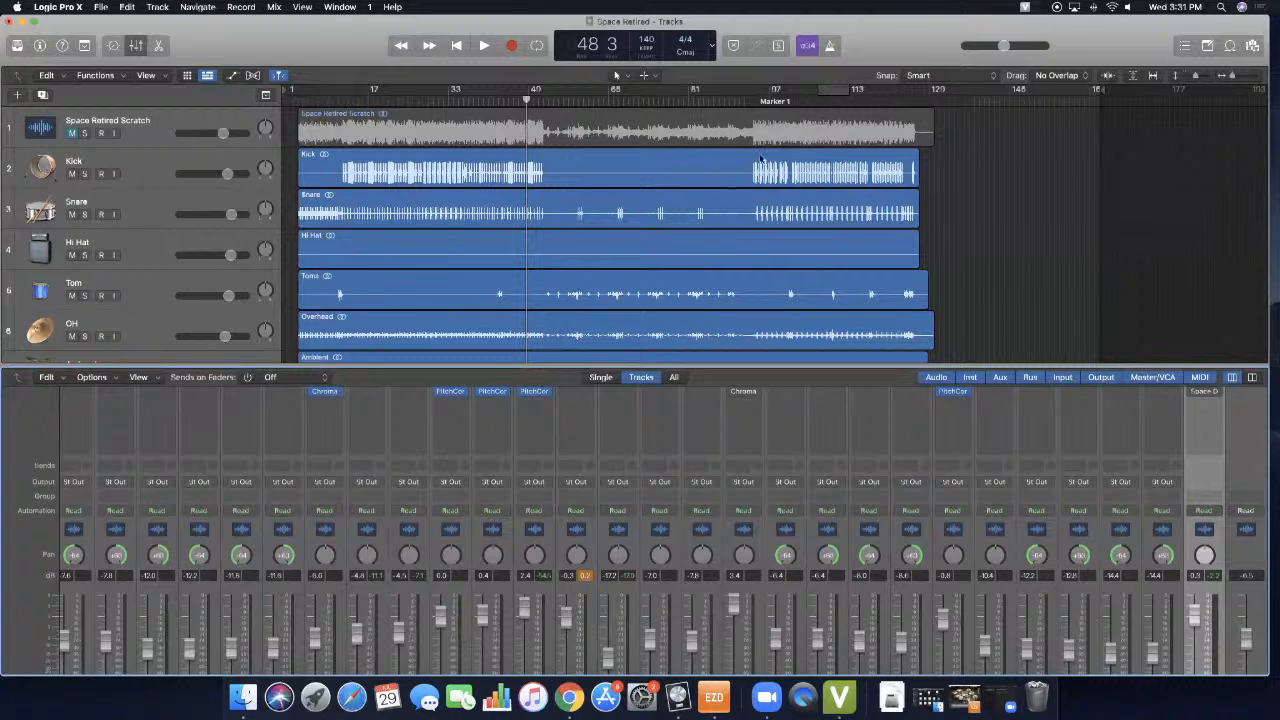
{"action": "left_click", "coordinate": [835, 94]}
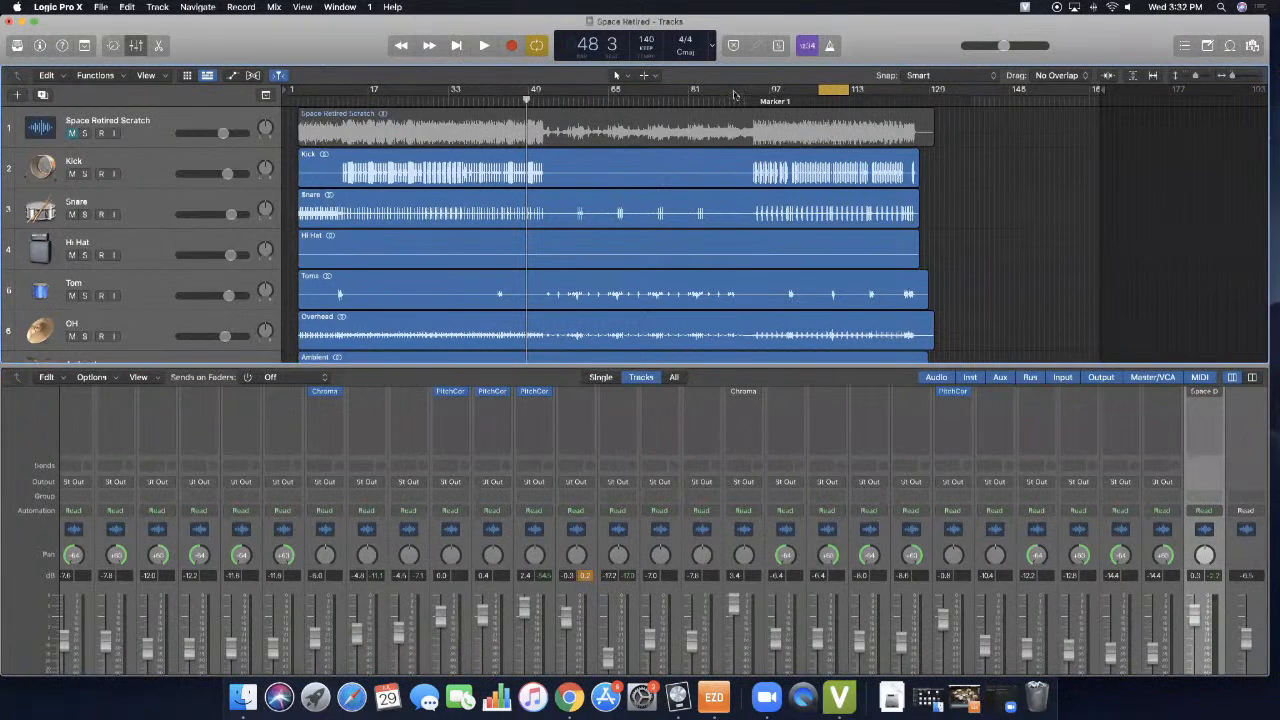
{"action": "left_click_drag", "start_coordinate": [848, 91], "coordinate": [928, 94]}
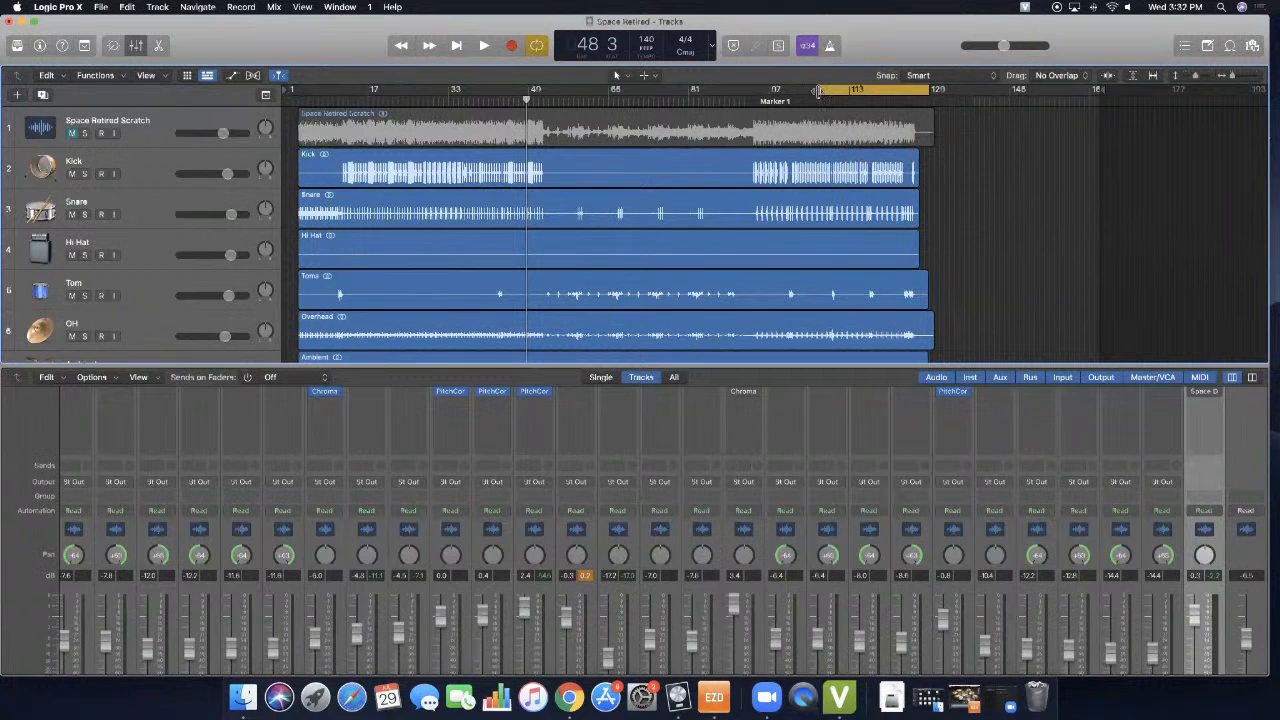
{"action": "left_click_drag", "start_coordinate": [818, 91], "coordinate": [298, 95]}
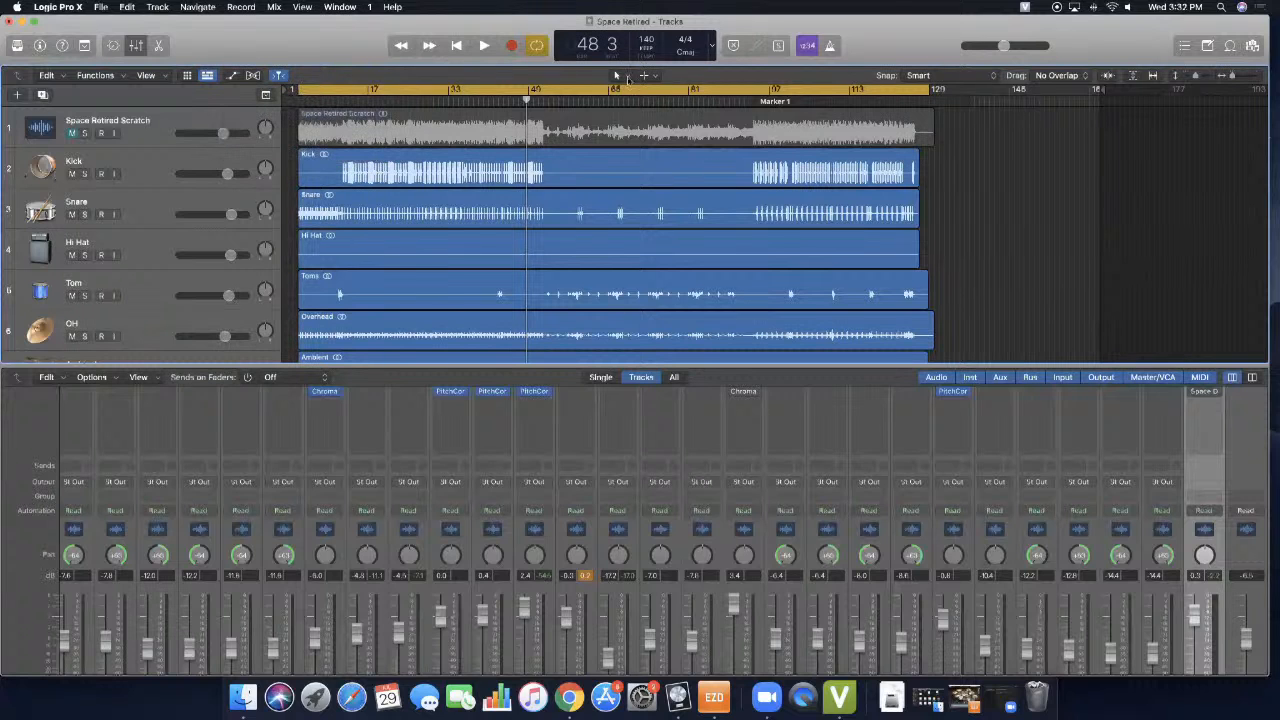
{"action": "scroll", "coordinate": [948, 201], "scroll_direction": "down", "scroll_amount": 5}
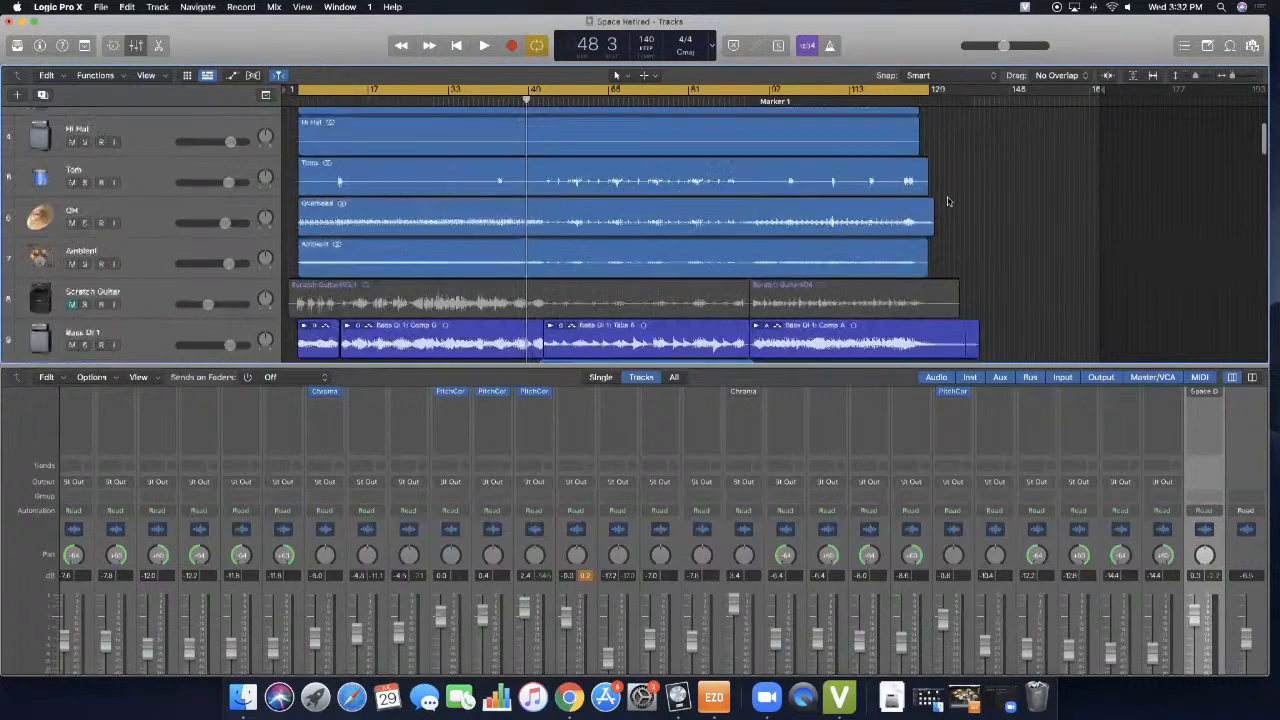
{"action": "scroll", "coordinate": [800, 180], "scroll_direction": "up", "scroll_amount": 5}
{"action": "scroll", "coordinate": [705, 124], "scroll_direction": "down", "scroll_amount": 2}
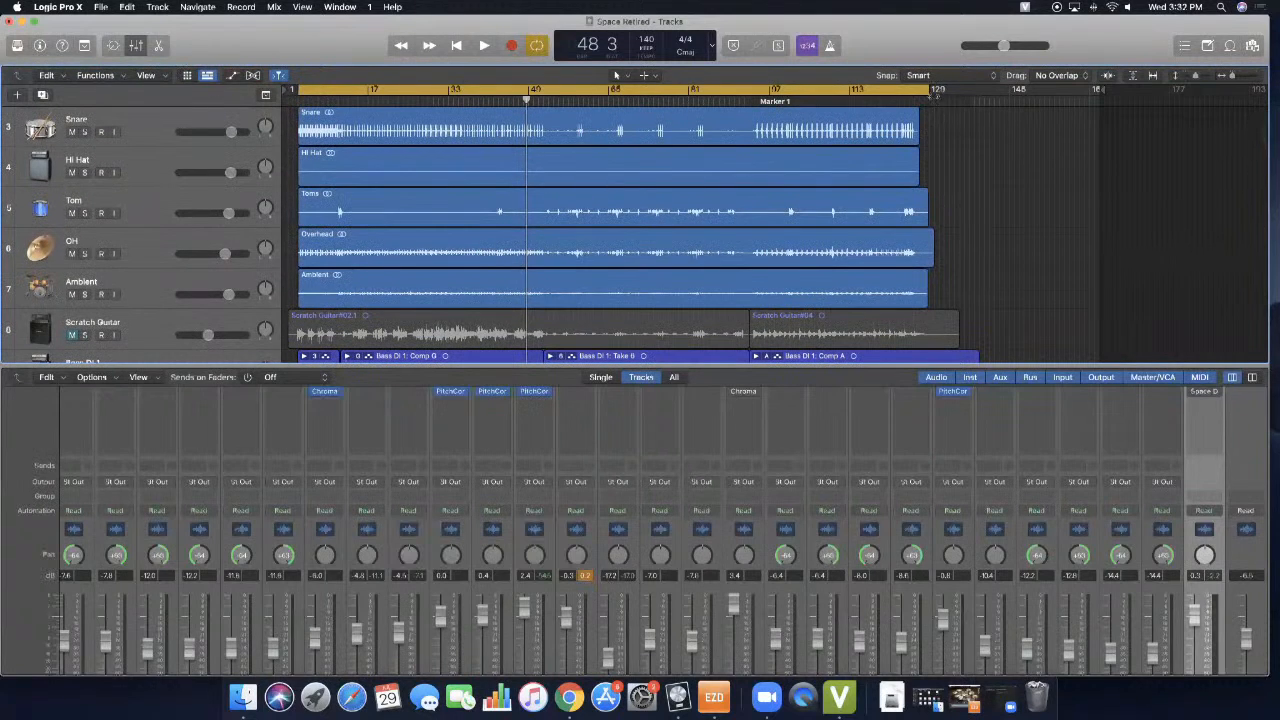
{"action": "scroll", "coordinate": [938, 138], "scroll_direction": "up", "scroll_amount": 4}
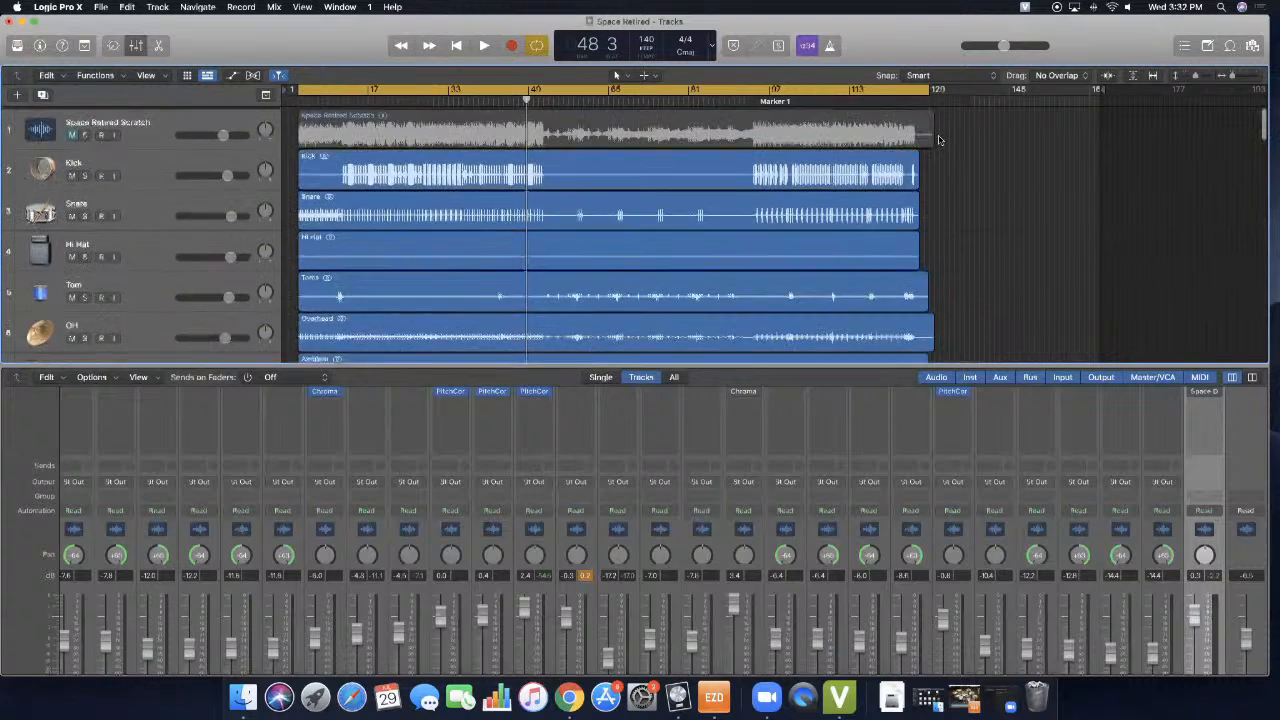
- Open the Bounce settings for Project or Section and show the options of the MP3 destination
{"action": "left_click", "coordinate": [100, 8]}
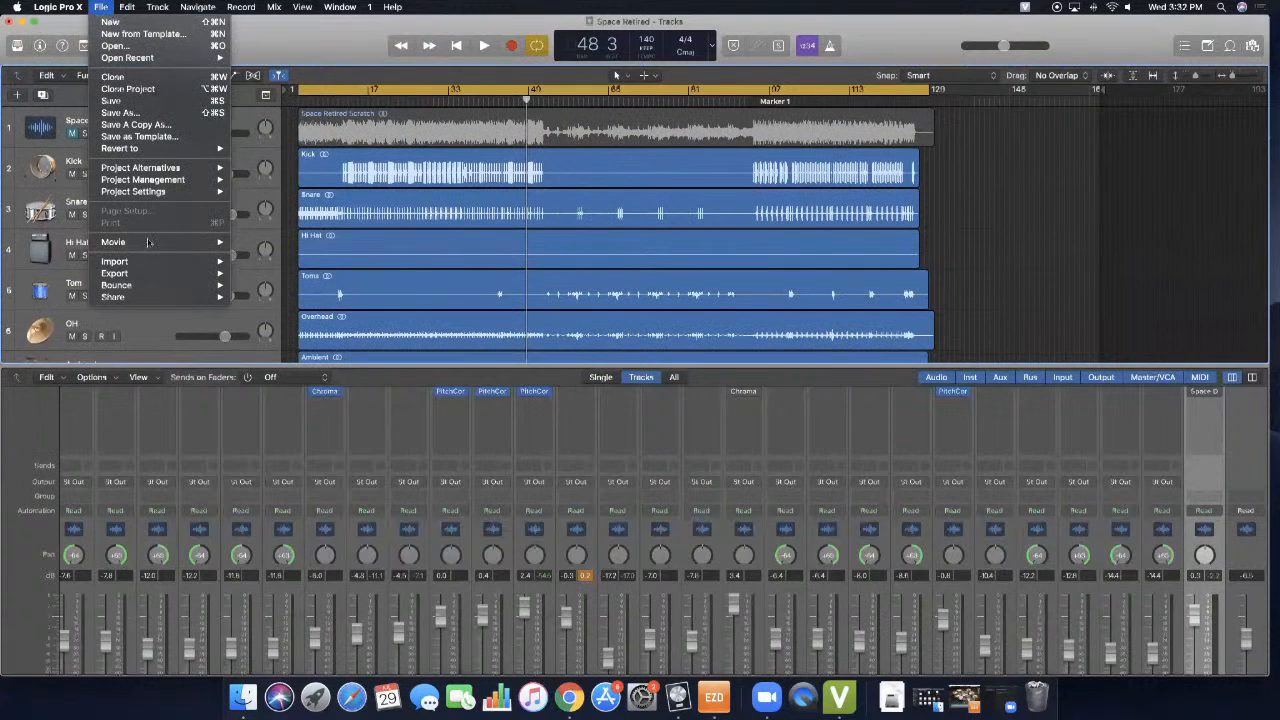
{"action": "mouse_move", "coordinate": [154, 289]}
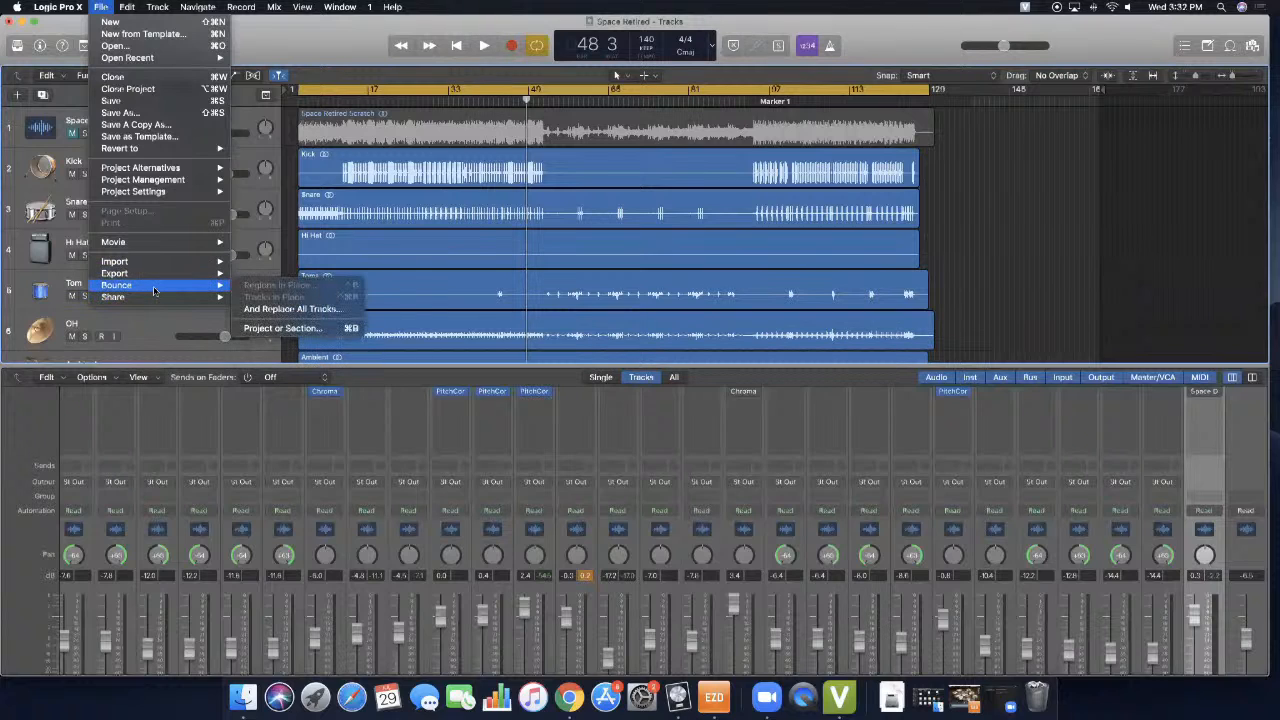
{"action": "left_click", "coordinate": [295, 329]}
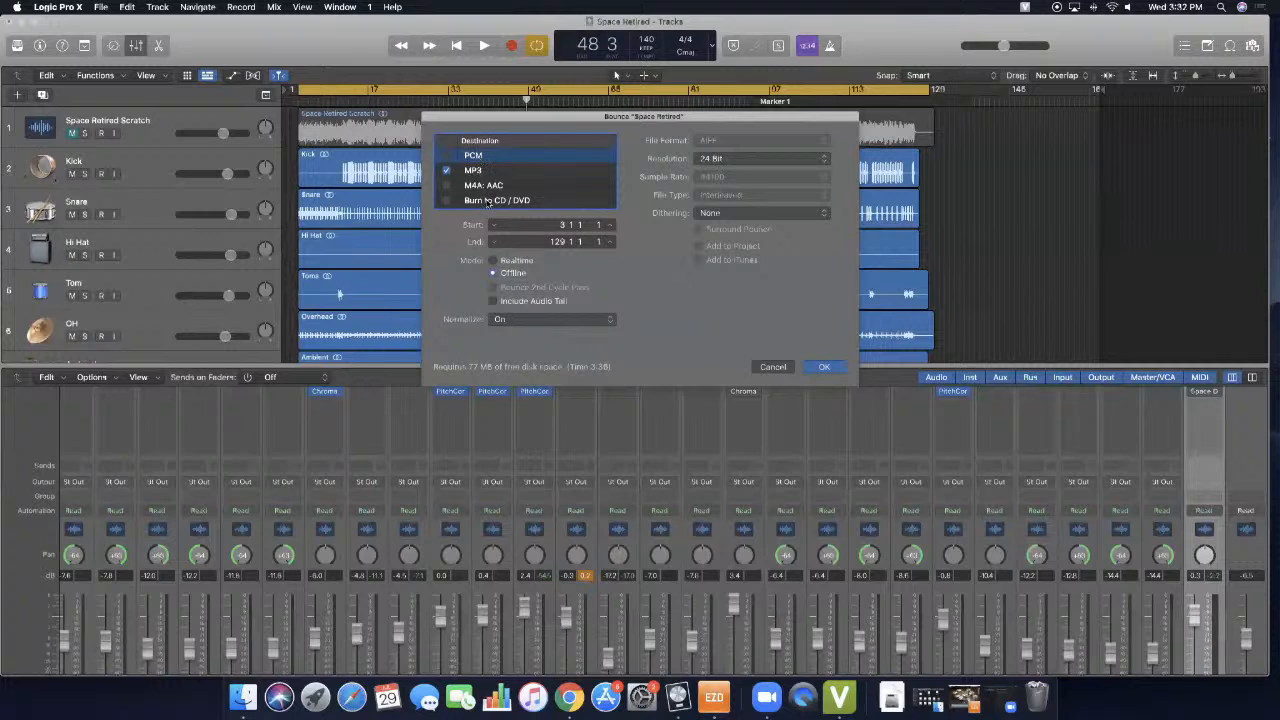
{"action": "left_click", "coordinate": [474, 172]}
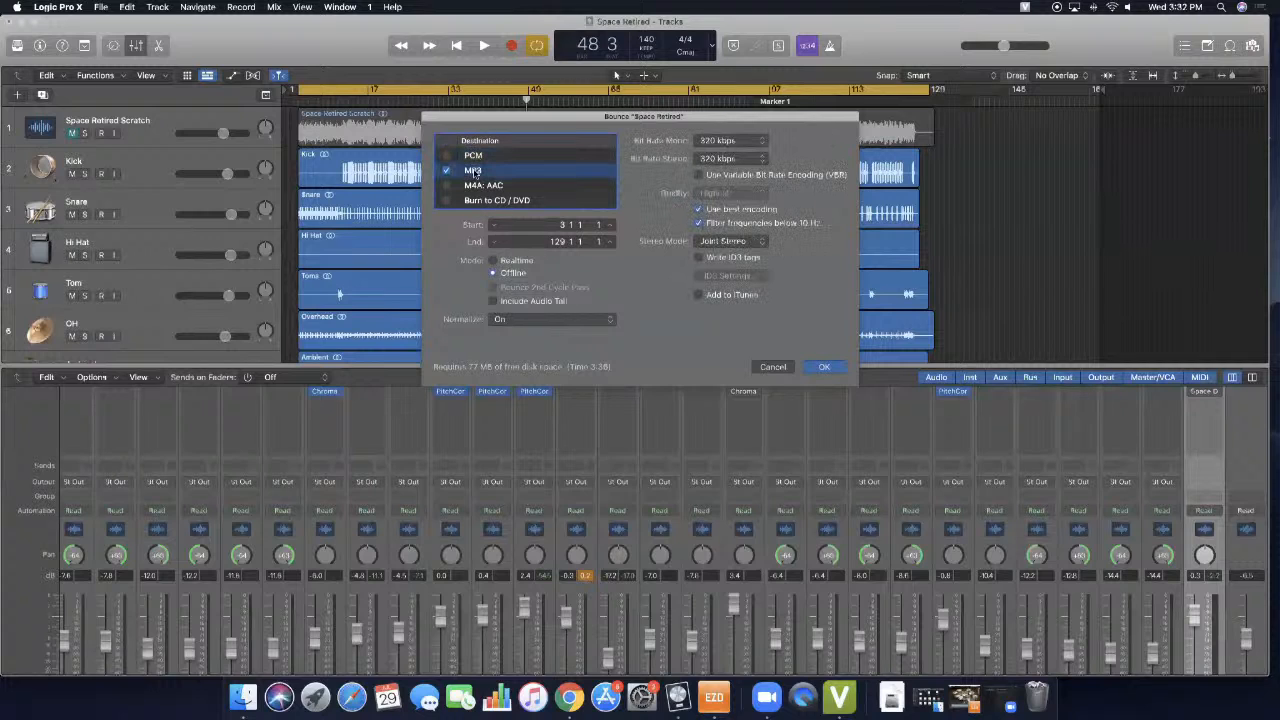
- Review the MP3 bit rate choices for mono and stereo, keeping both at 320 kbps
{"action": "left_click", "coordinate": [731, 144]}
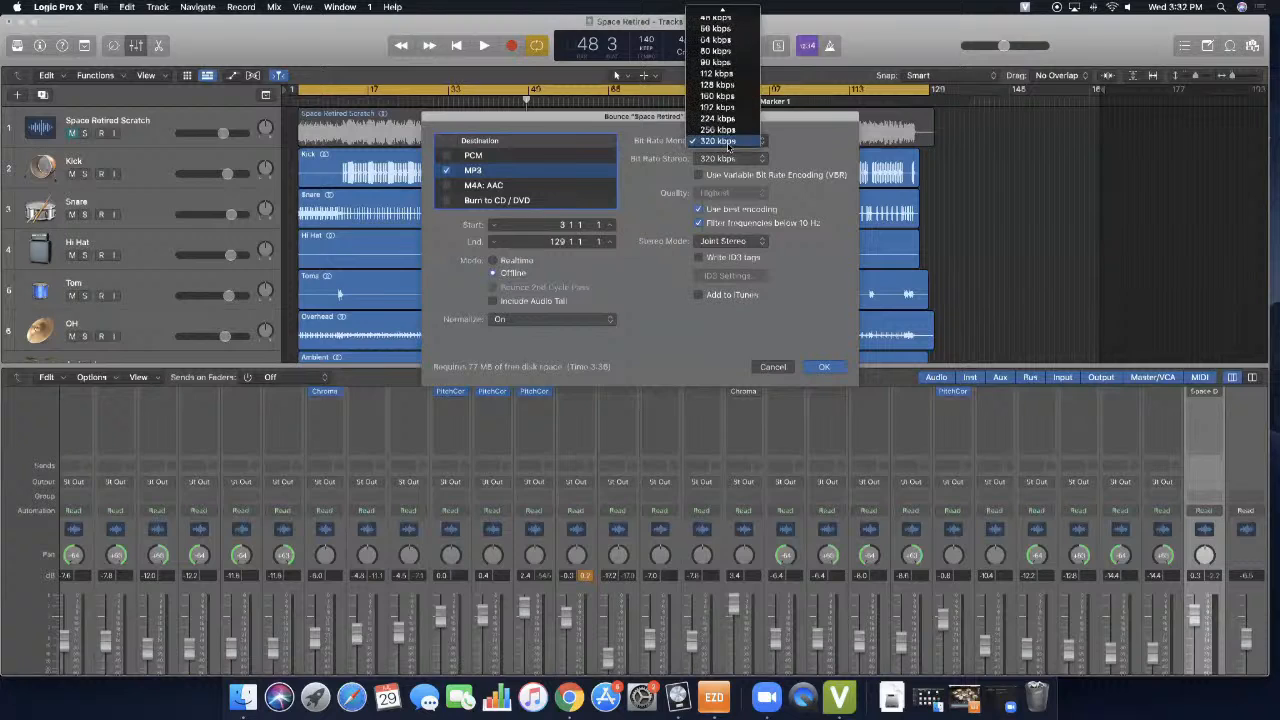
{"action": "left_click", "coordinate": [729, 141]}
{"action": "left_click", "coordinate": [731, 158]}
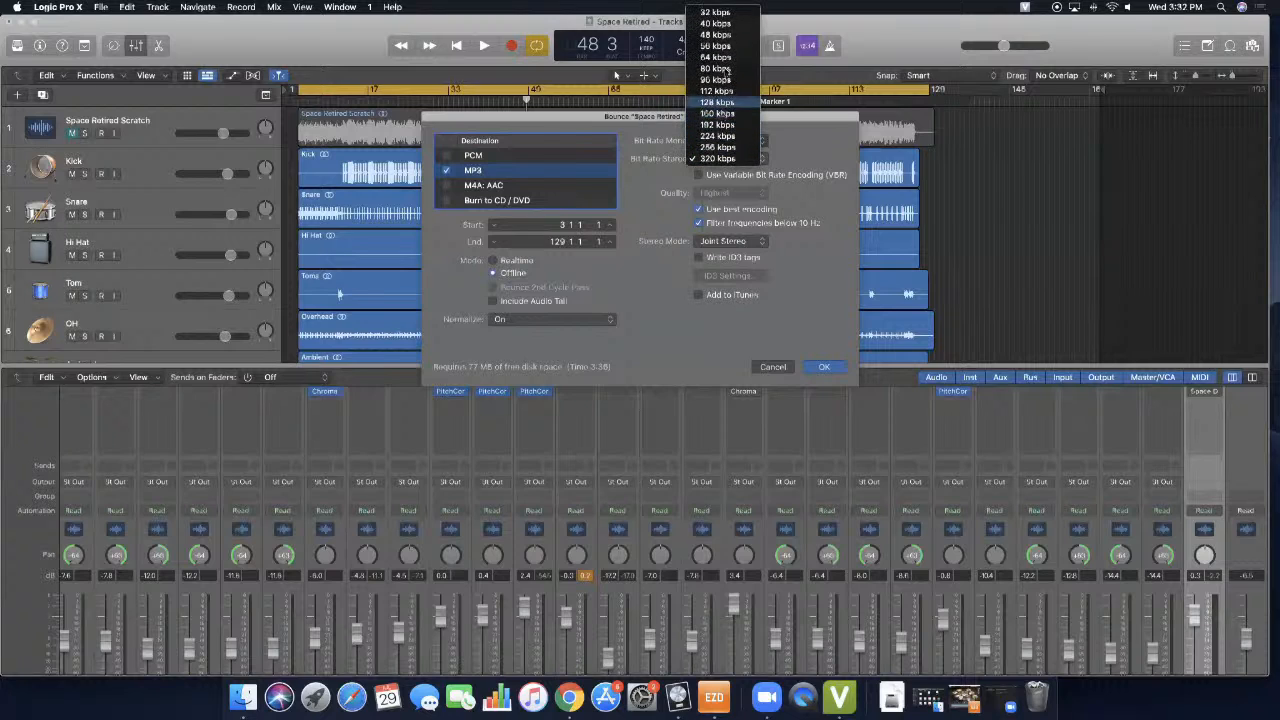
{"action": "left_click", "coordinate": [724, 158]}
{"action": "left_click", "coordinate": [724, 160]}
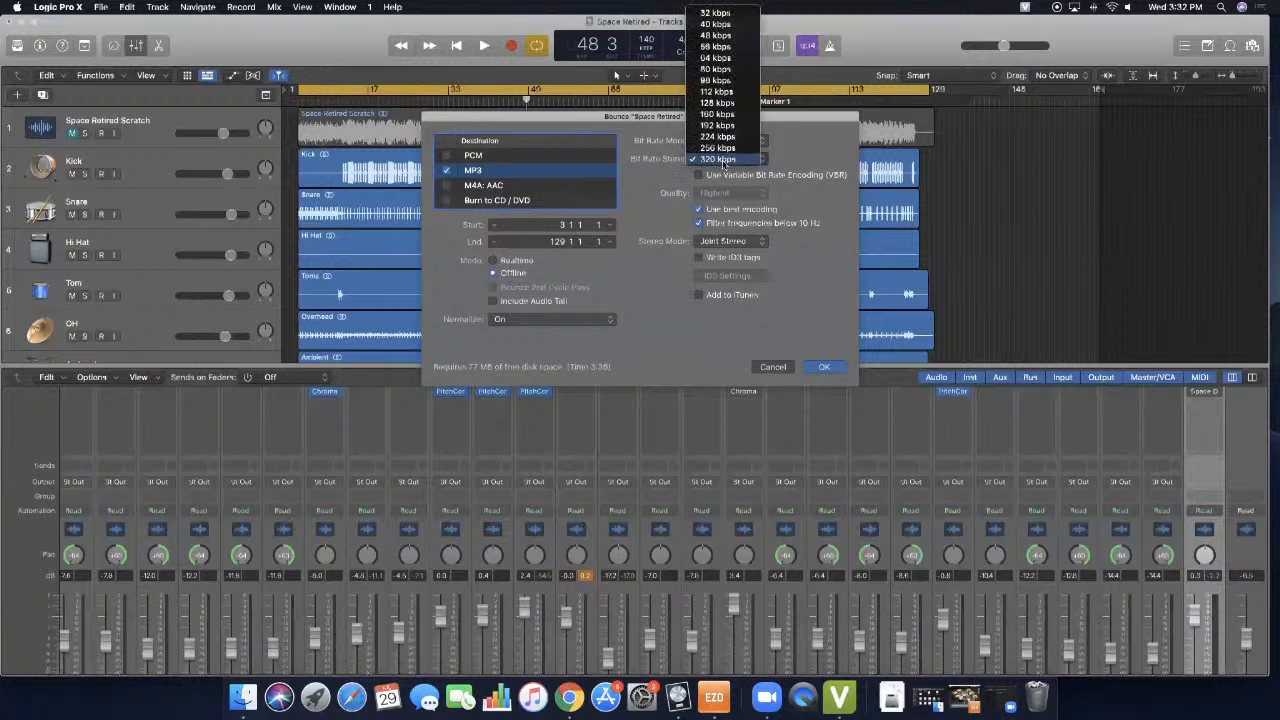
{"action": "left_click", "coordinate": [724, 160]}
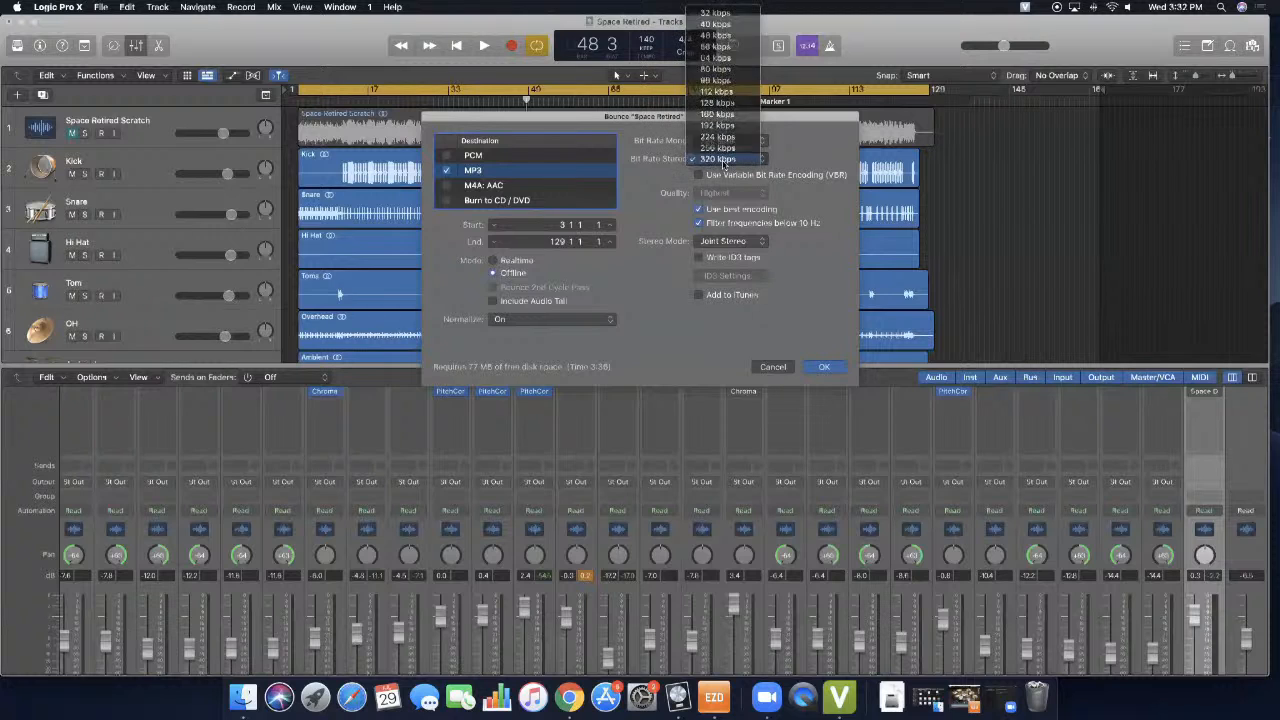
- Accept the bounce settings to show the file name and Bounces folder choice, and cancel without bouncing
{"action": "left_click", "coordinate": [823, 367]}
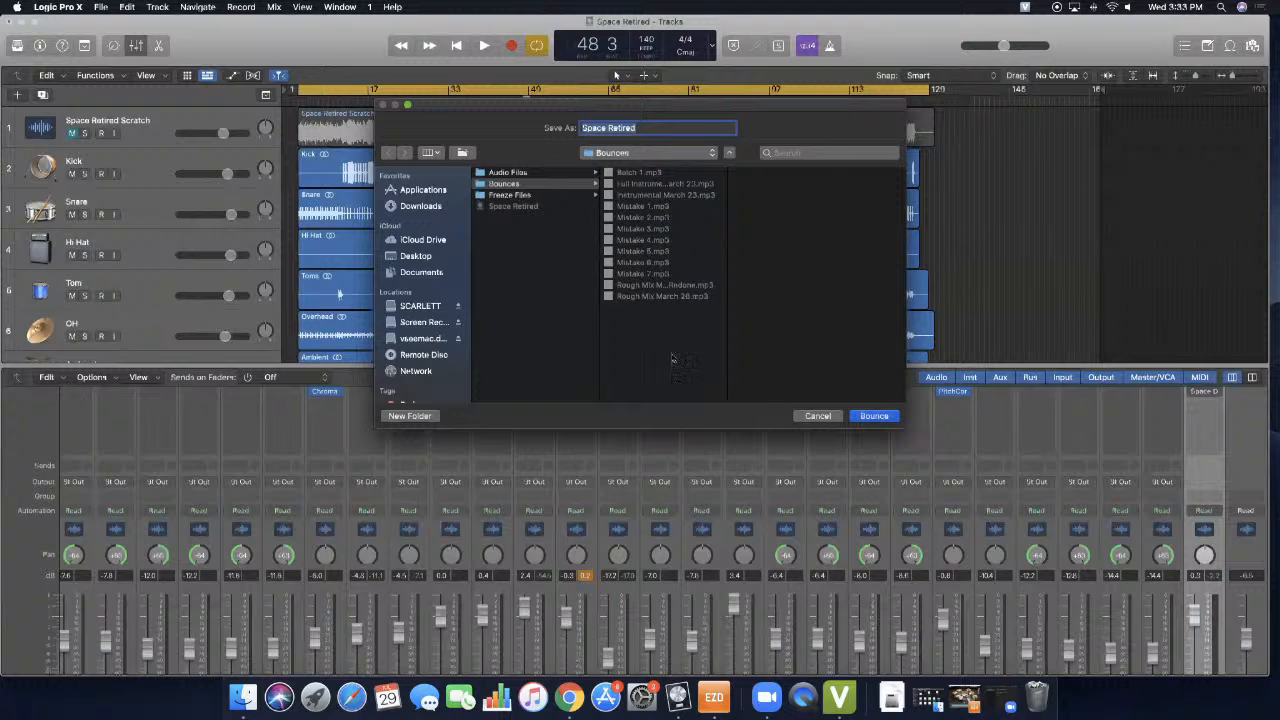
{"action": "left_click", "coordinate": [831, 418]}
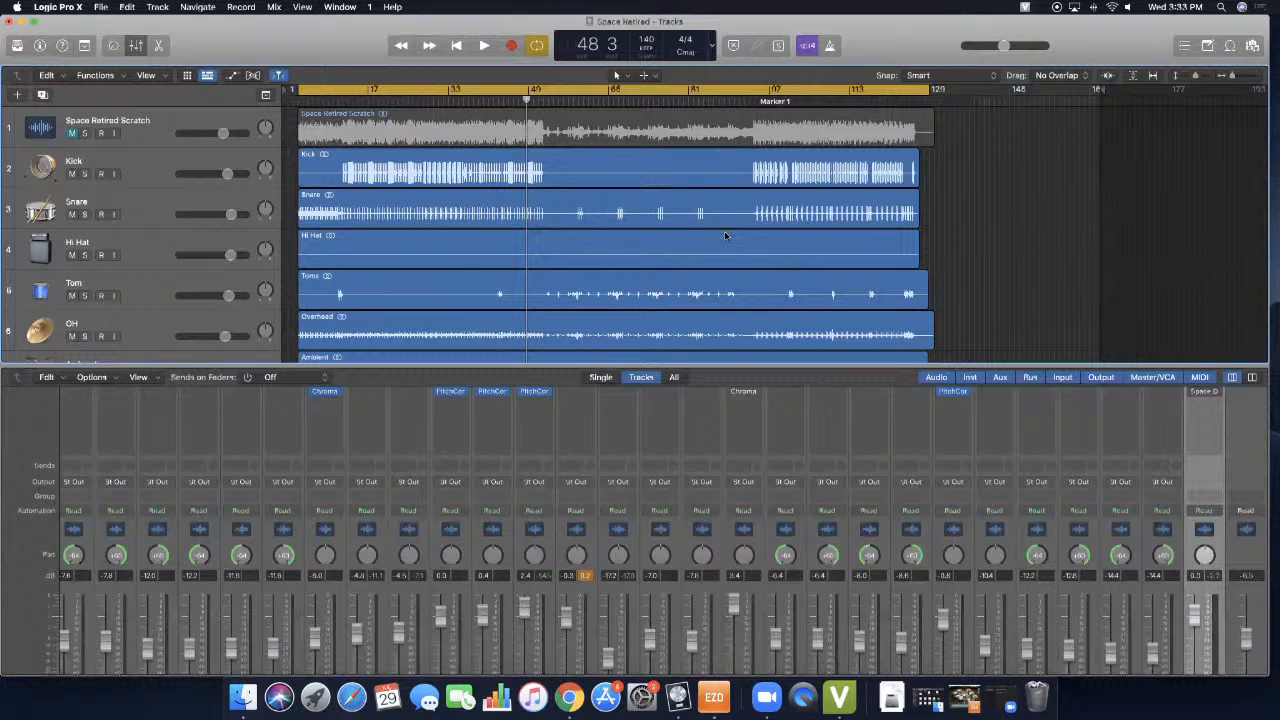
{"action": "scroll", "coordinate": [725, 236], "scroll_direction": "down", "scroll_amount": 4}
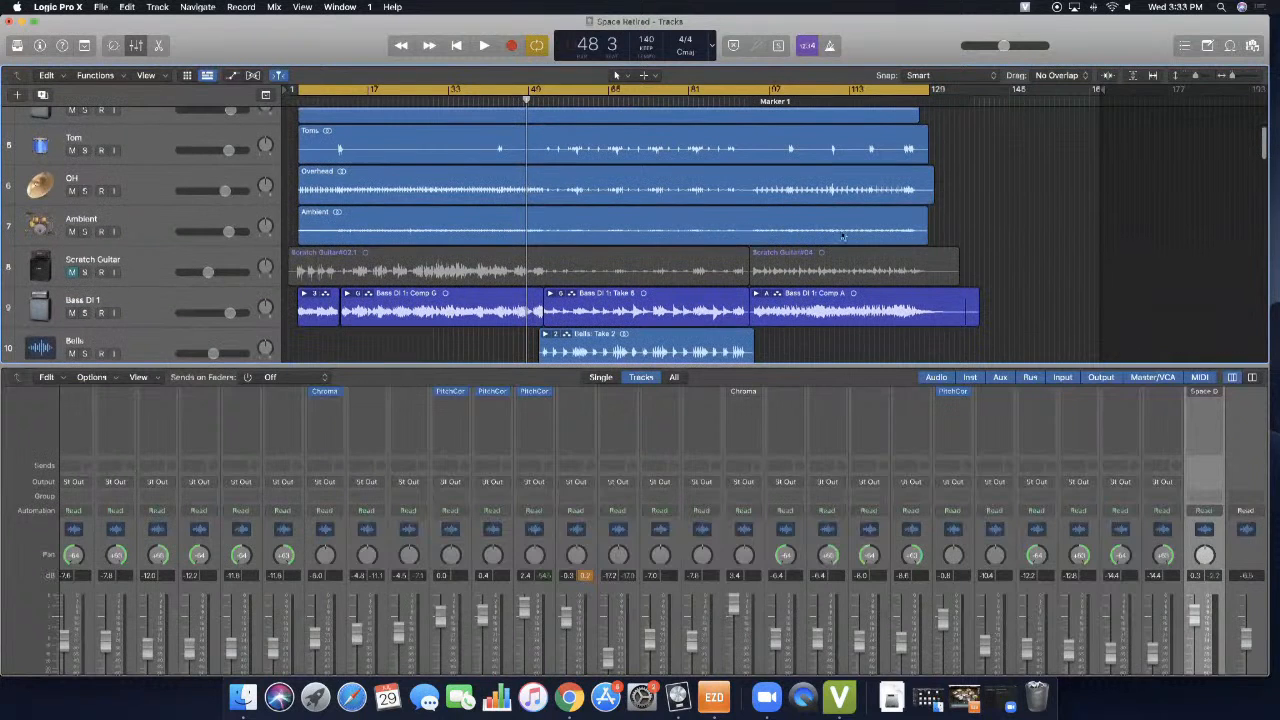